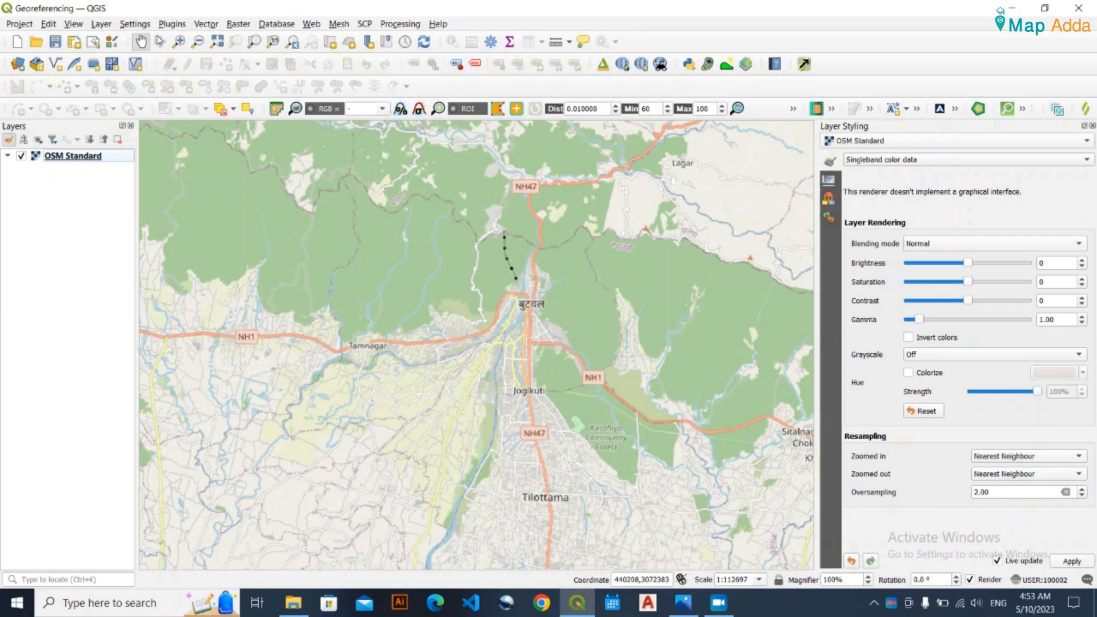
# Open the Georeferencer and load the scanned map 098-12 Butwal.jpg as its raster.
pyautogui.click(239, 24)
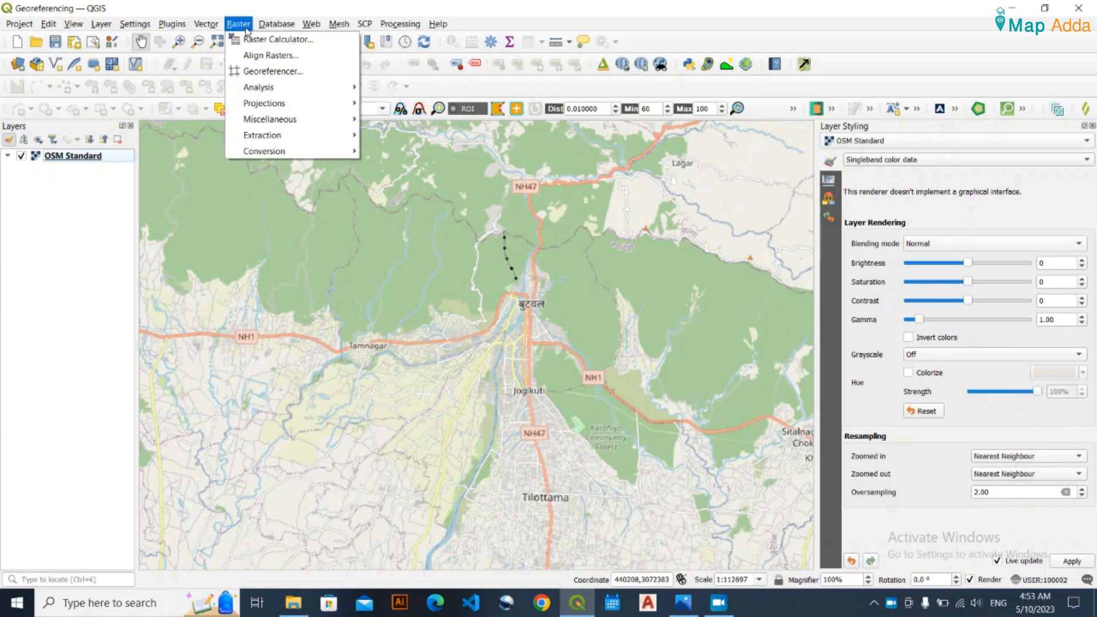
pyautogui.click(321, 77)
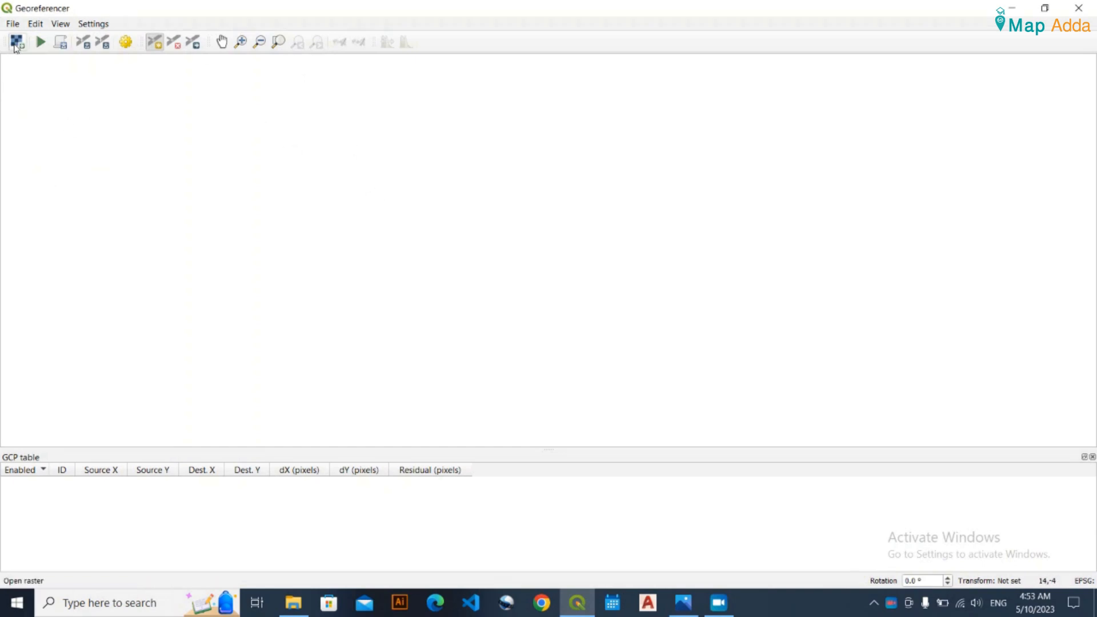
pyautogui.click(17, 43)
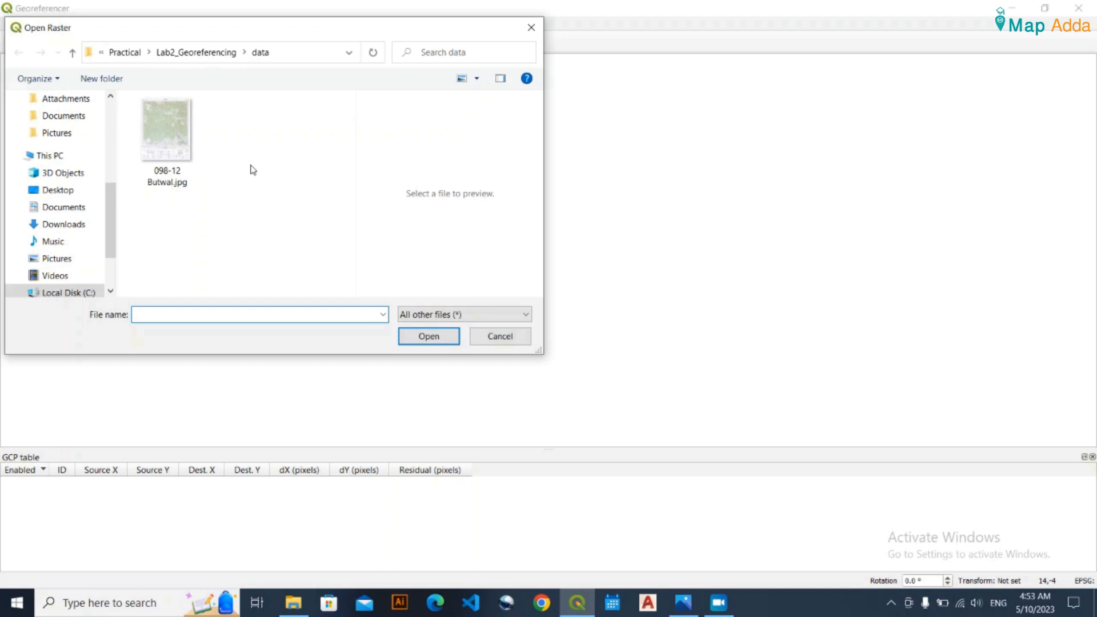
pyautogui.click(200, 137)
pyautogui.click(428, 336)
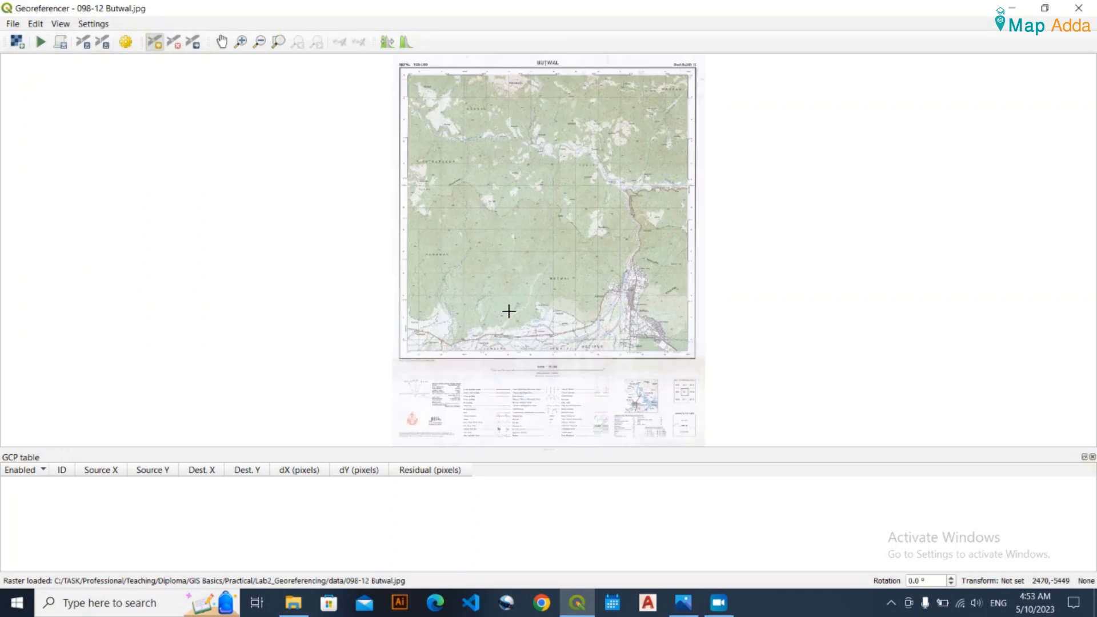
# Examine the easting grid labels along the map's southern margin, including the full coordinate label beside 39.
pyautogui.scroll(5, 453, 225)
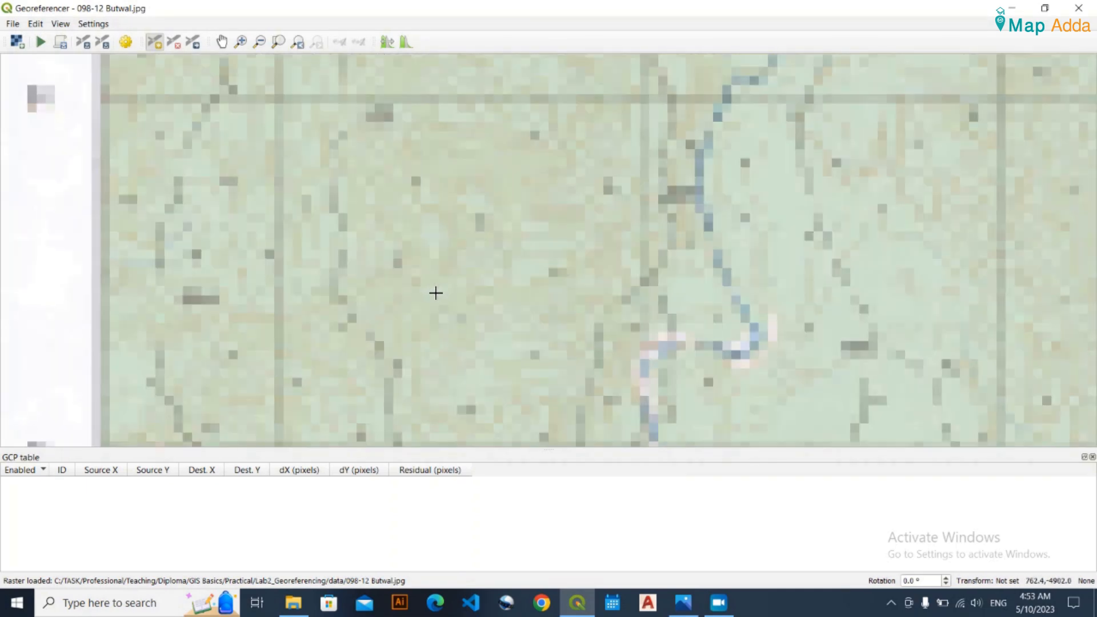
pyautogui.scroll(-1, 402, 309)
pyautogui.scroll(1, 366, 347)
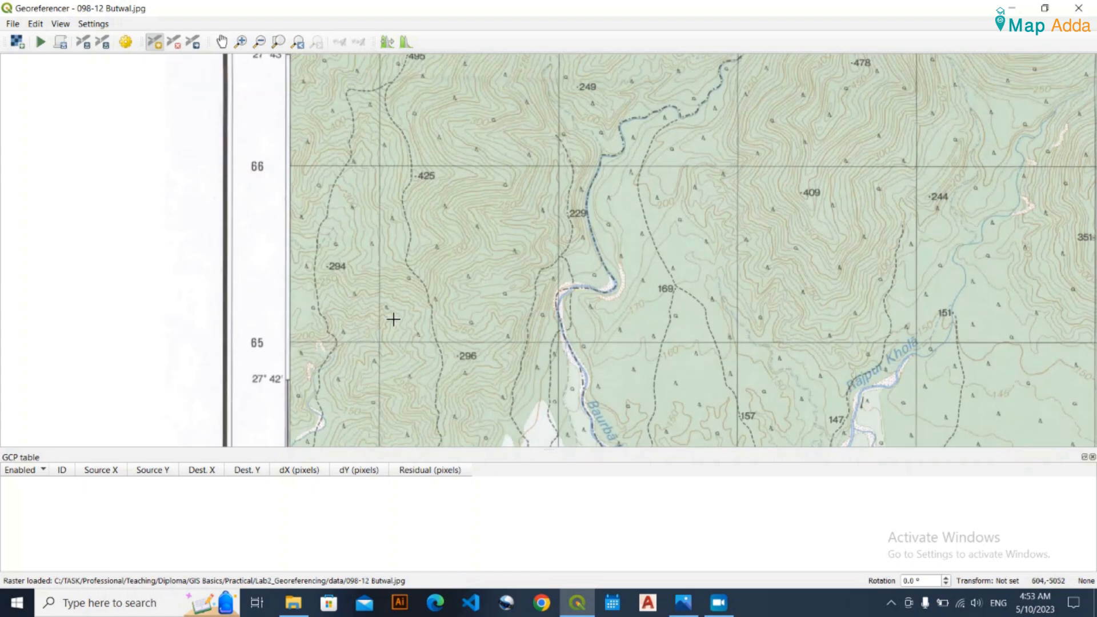
pyautogui.scroll(-1, 303, 187)
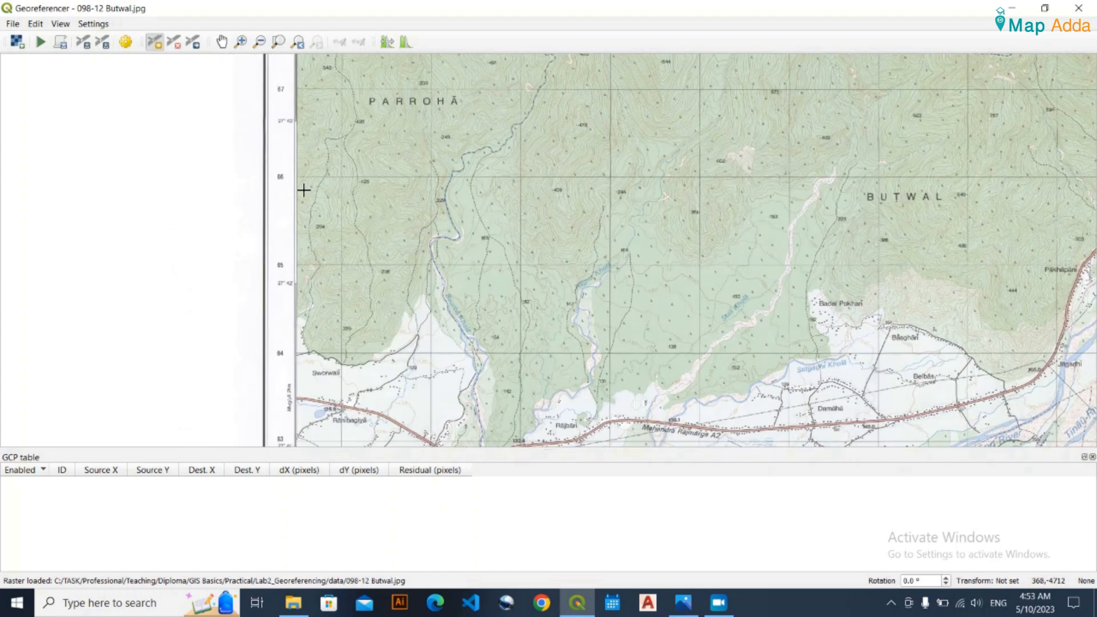
pyautogui.moveTo(426, 324); pyautogui.dragTo(379, 102)
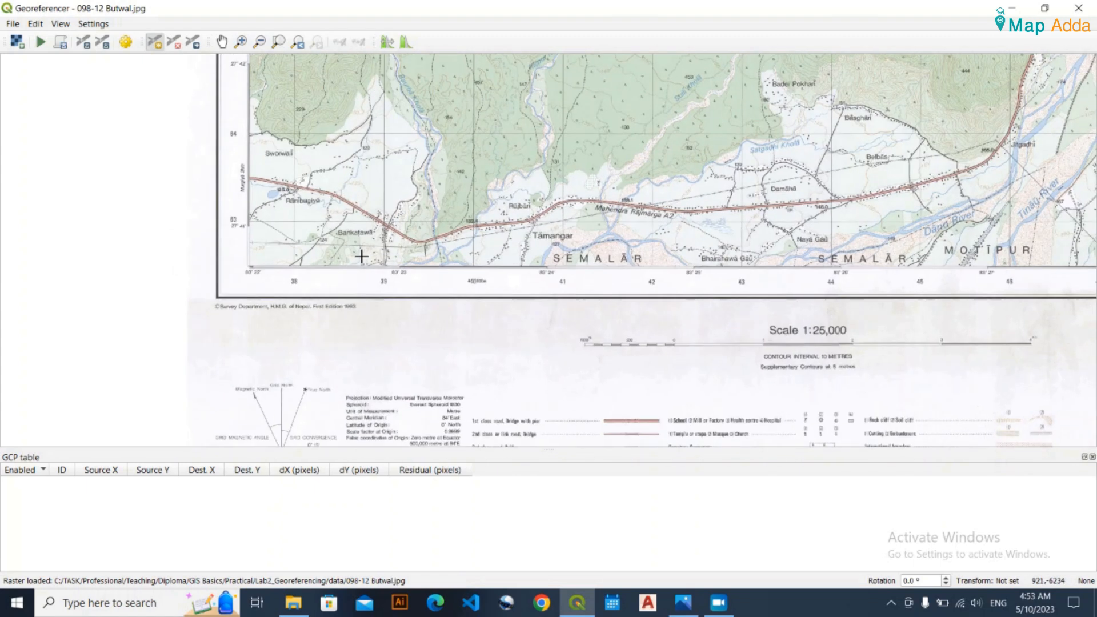
pyautogui.scroll(1, 354, 221)
pyautogui.moveTo(201, 265); pyautogui.dragTo(262, 281)
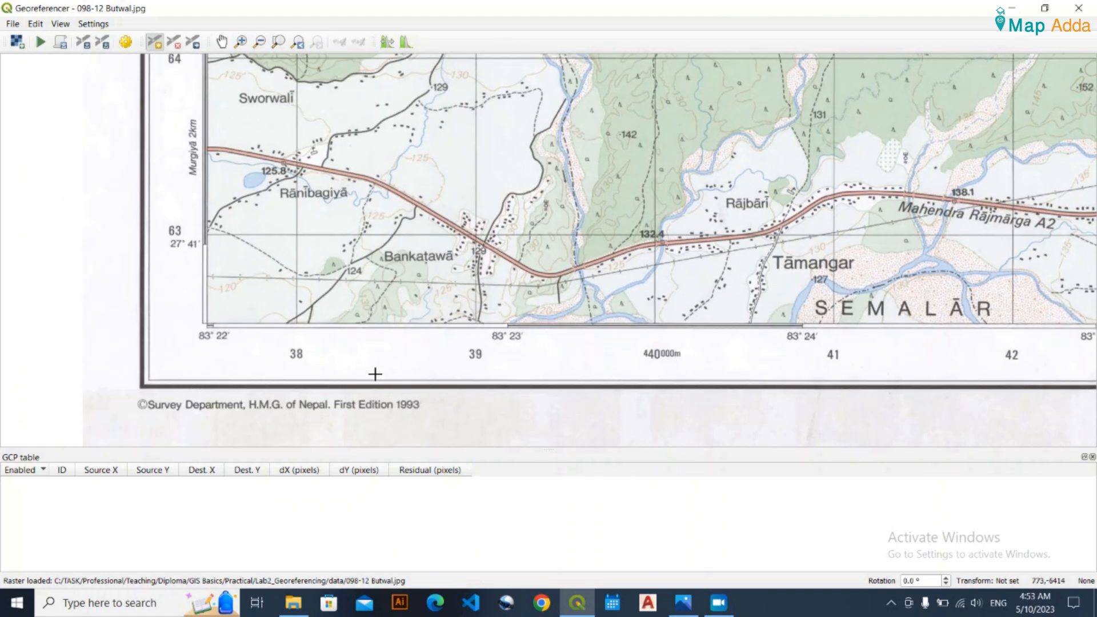
pyautogui.moveTo(328, 366); pyautogui.dragTo(328, 344)
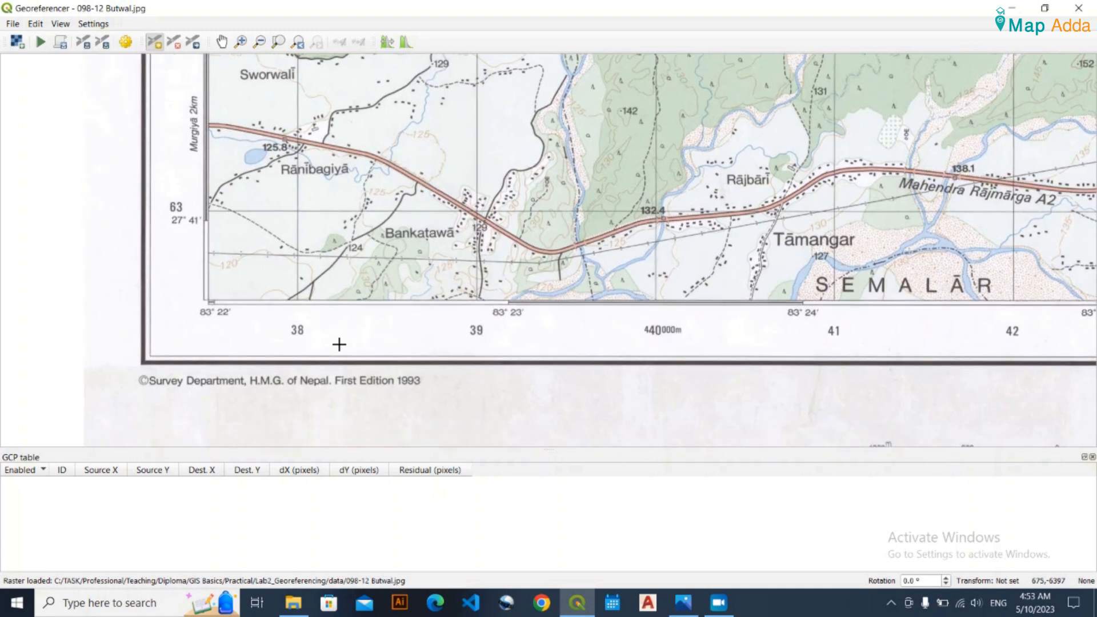
pyautogui.moveTo(754, 338); pyautogui.dragTo(555, 333)
pyautogui.moveTo(203, 290); pyautogui.dragTo(261, 272)
pyautogui.scroll(3, 612, 325)
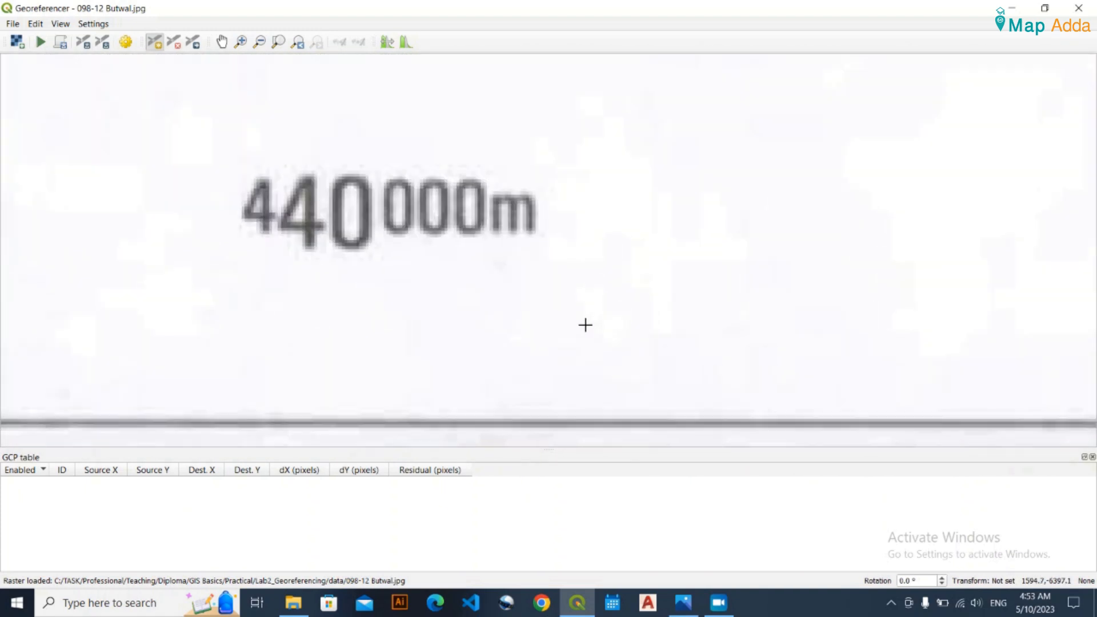
pyautogui.scroll(-2, 585, 323)
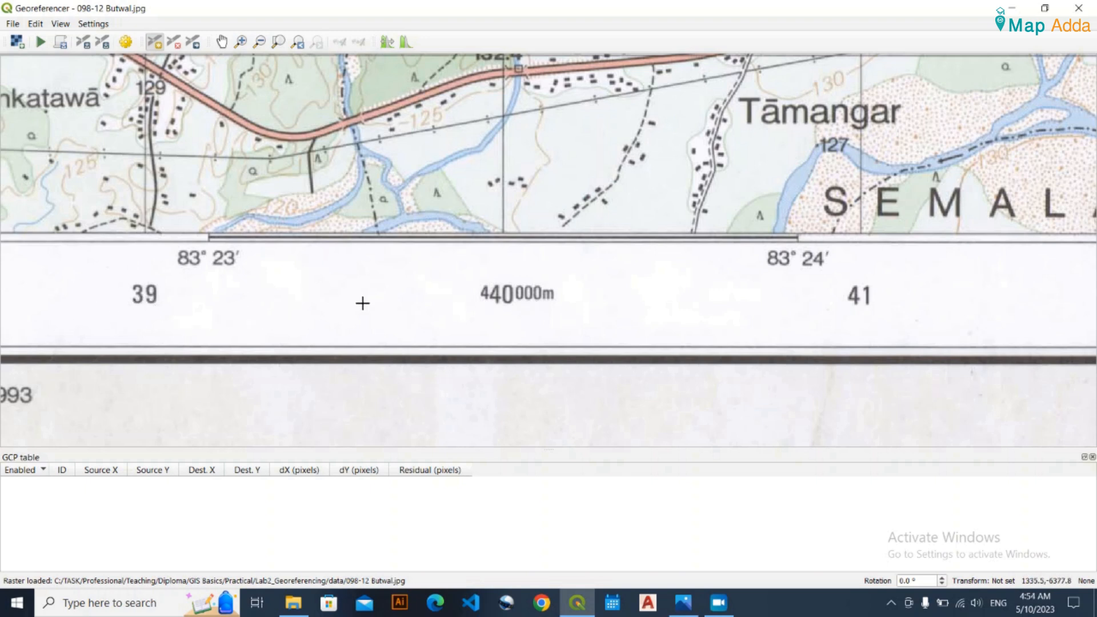
pyautogui.scroll(-2, 362, 303)
pyautogui.scroll(2, 534, 370)
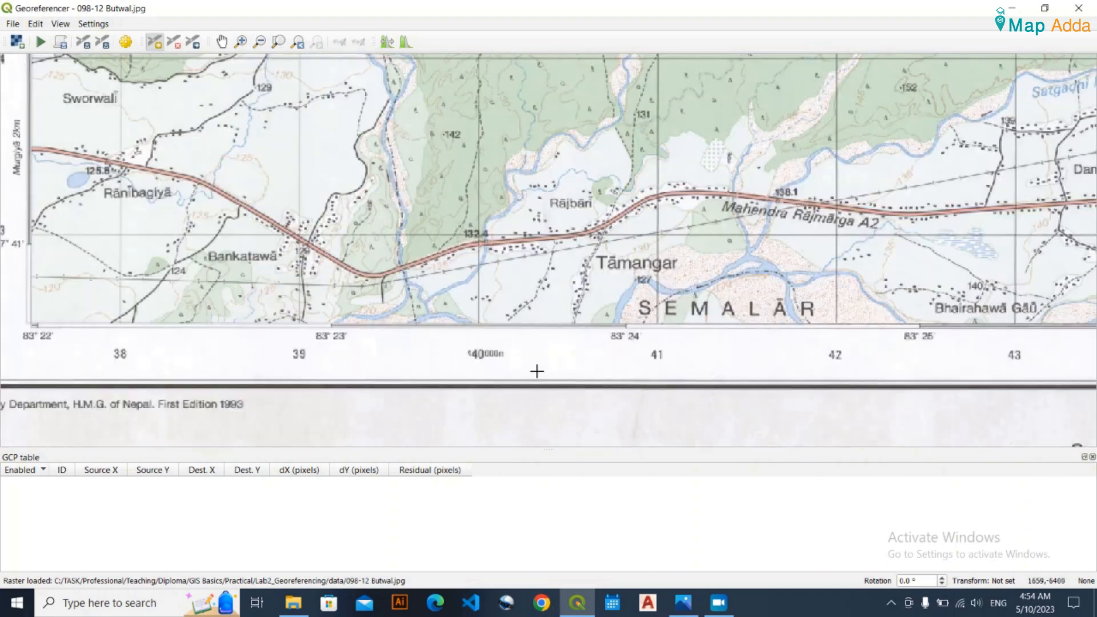
pyautogui.scroll(3, 470, 362)
pyautogui.scroll(-3, 523, 359)
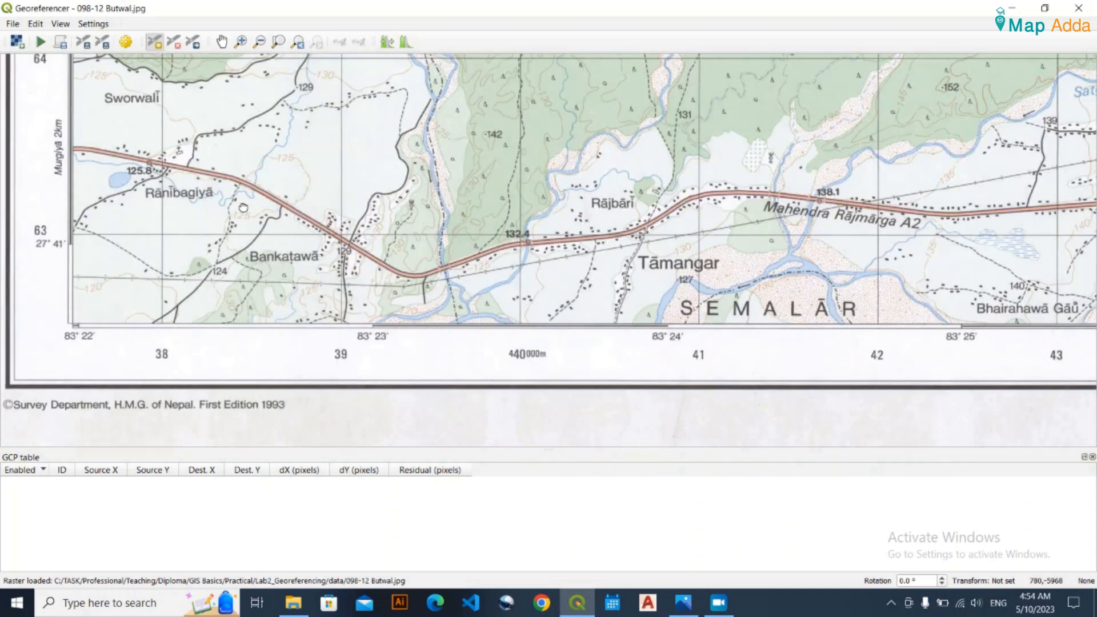
# Examine the northing grid labels along the map's western margin, including the full coordinate label below 71.
pyautogui.scroll(-2, 225, 157)
pyautogui.scroll(-2, 248, 266)
pyautogui.scroll(4, 260, 260)
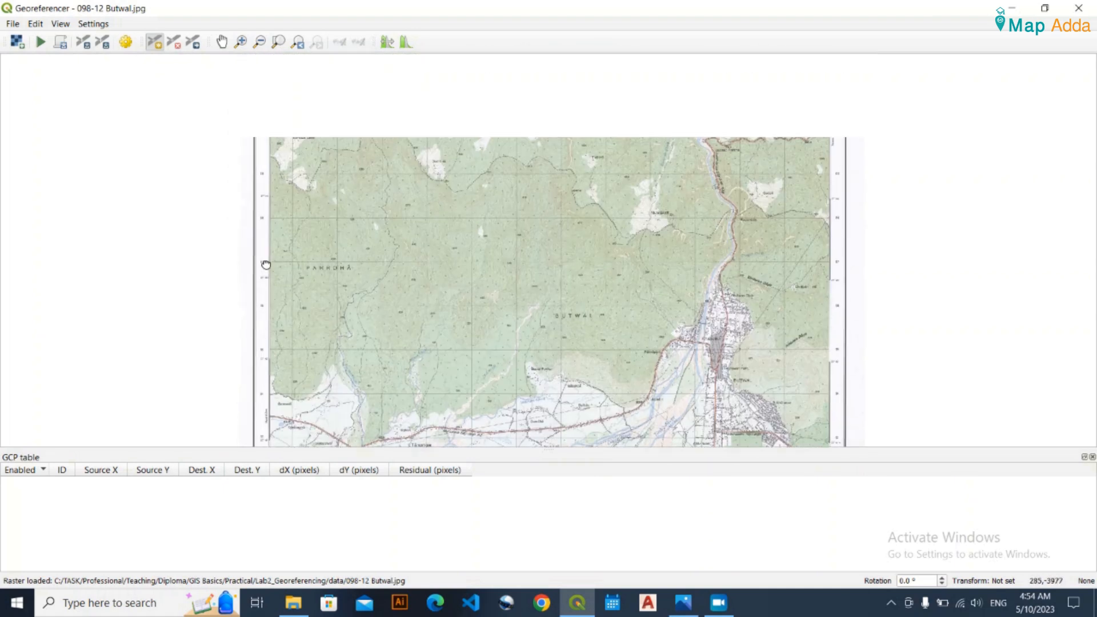
pyautogui.scroll(5, 286, 212)
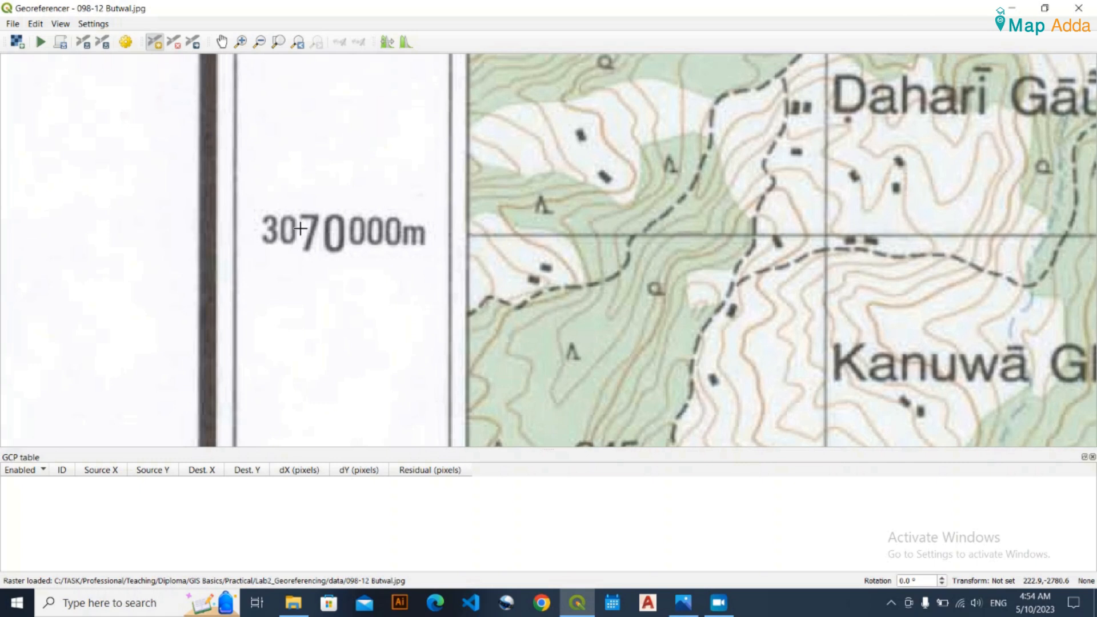
pyautogui.scroll(-3, 425, 256)
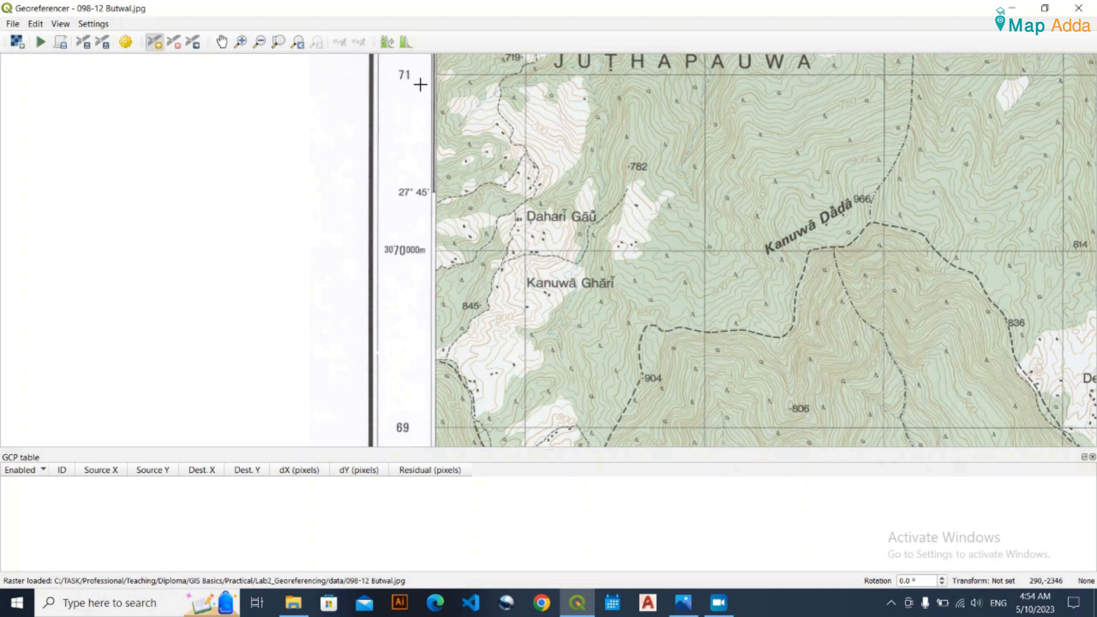
pyautogui.scroll(-1, 431, 258)
pyautogui.scroll(-1, 432, 258)
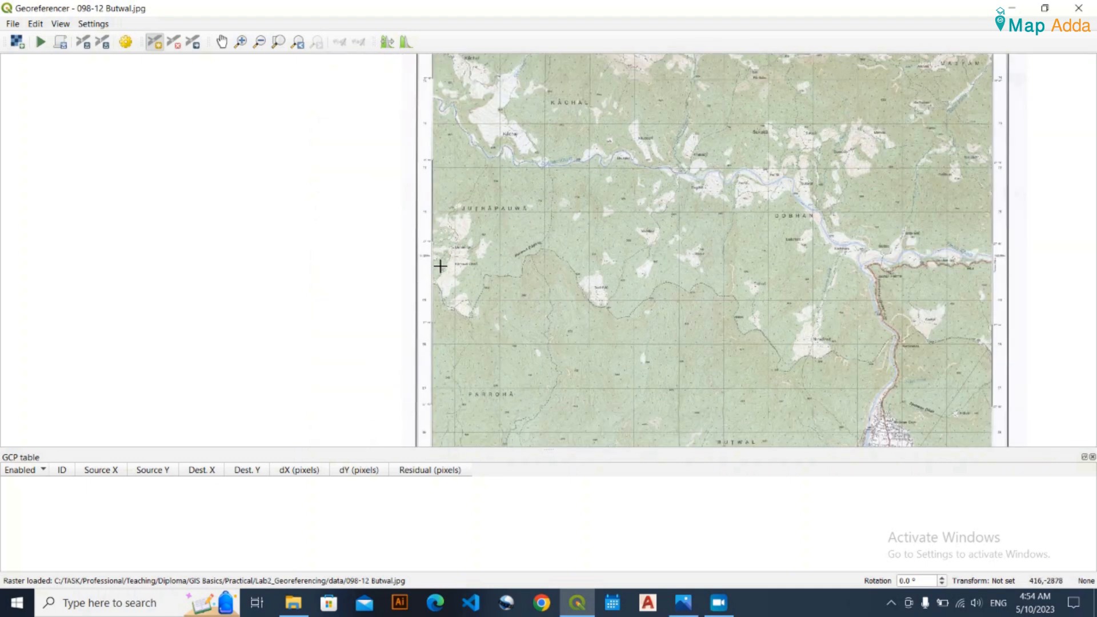
pyautogui.scroll(2, 466, 288)
pyautogui.scroll(-2, 485, 292)
# Examine the crossing of easting line 39 and northing line 64 near the map's southwest corner, and its margin labels.
pyautogui.moveTo(502, 315); pyautogui.dragTo(450, 149)
pyautogui.moveTo(465, 316); pyautogui.dragTo(431, 189)
pyautogui.scroll(2, 426, 315)
pyautogui.moveTo(399, 156); pyautogui.dragTo(448, 308)
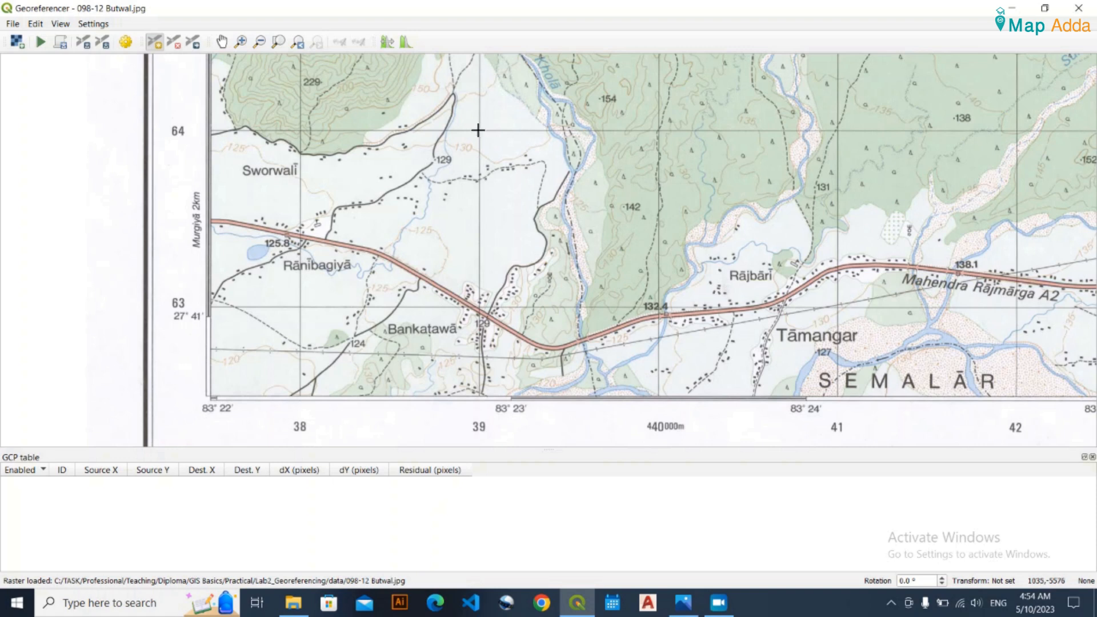
pyautogui.scroll(1, 479, 129)
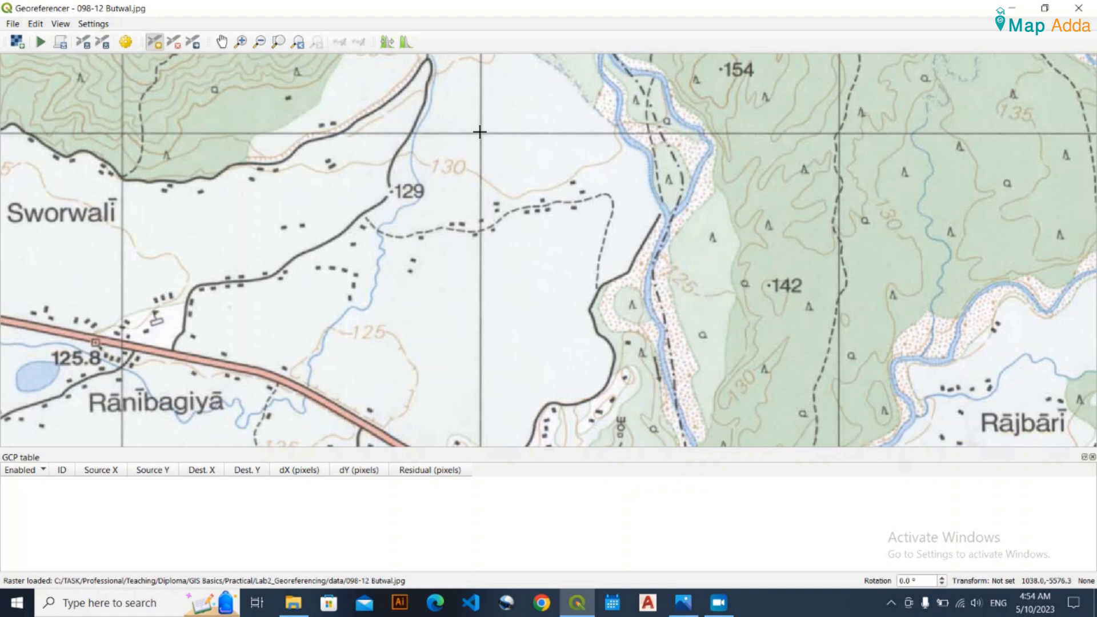
pyautogui.scroll(-1, 478, 131)
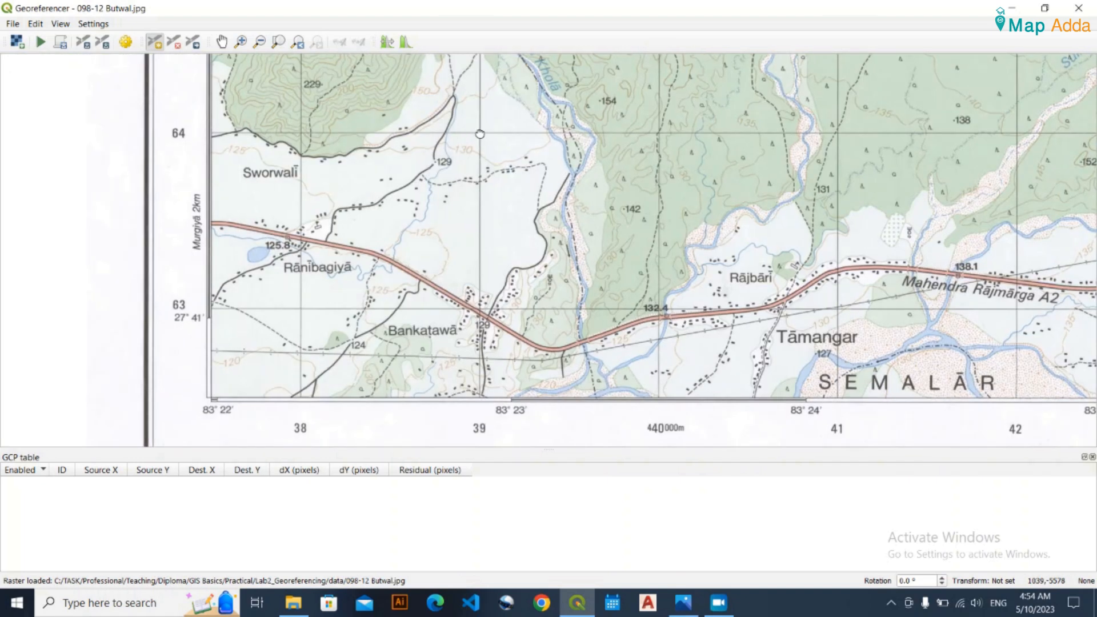
pyautogui.moveTo(480, 133); pyautogui.dragTo(471, 92)
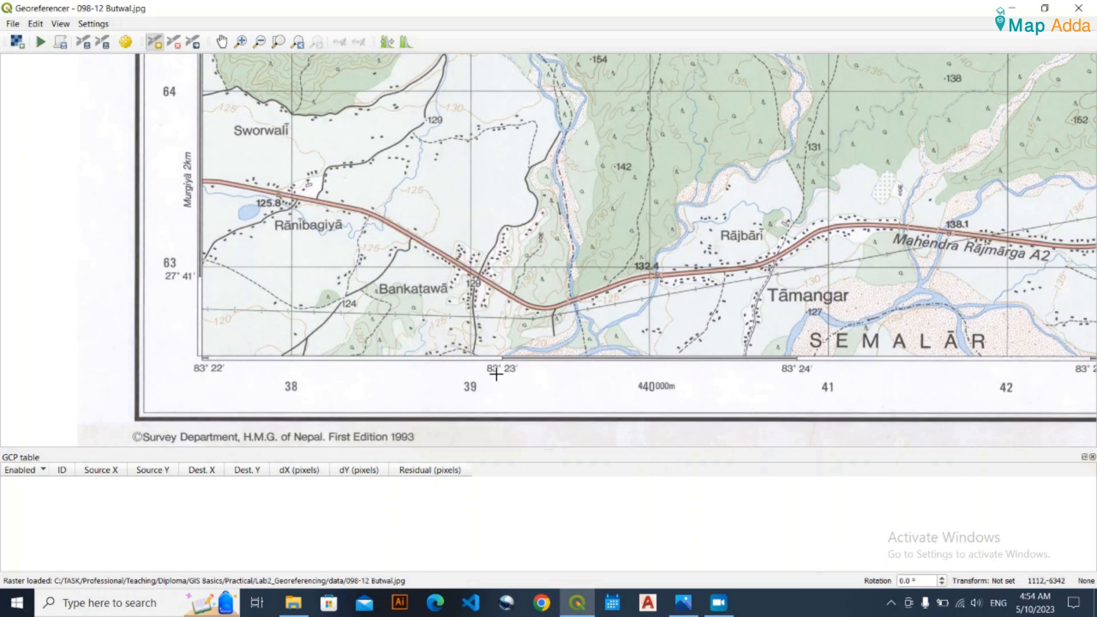
pyautogui.moveTo(463, 136); pyautogui.dragTo(470, 239)
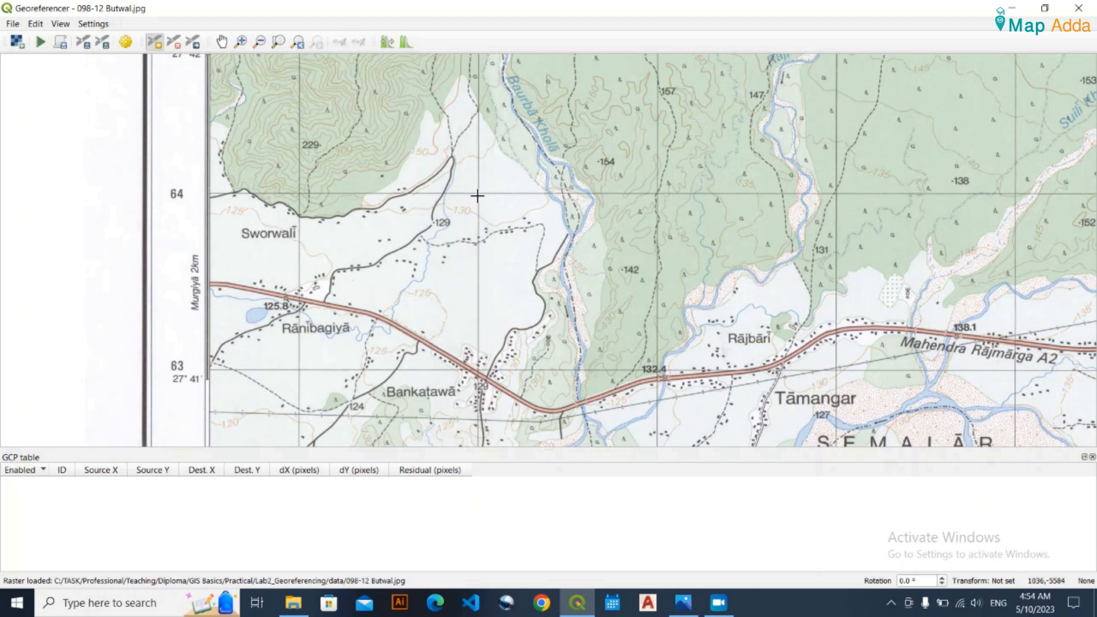
pyautogui.scroll(-2, 476, 195)
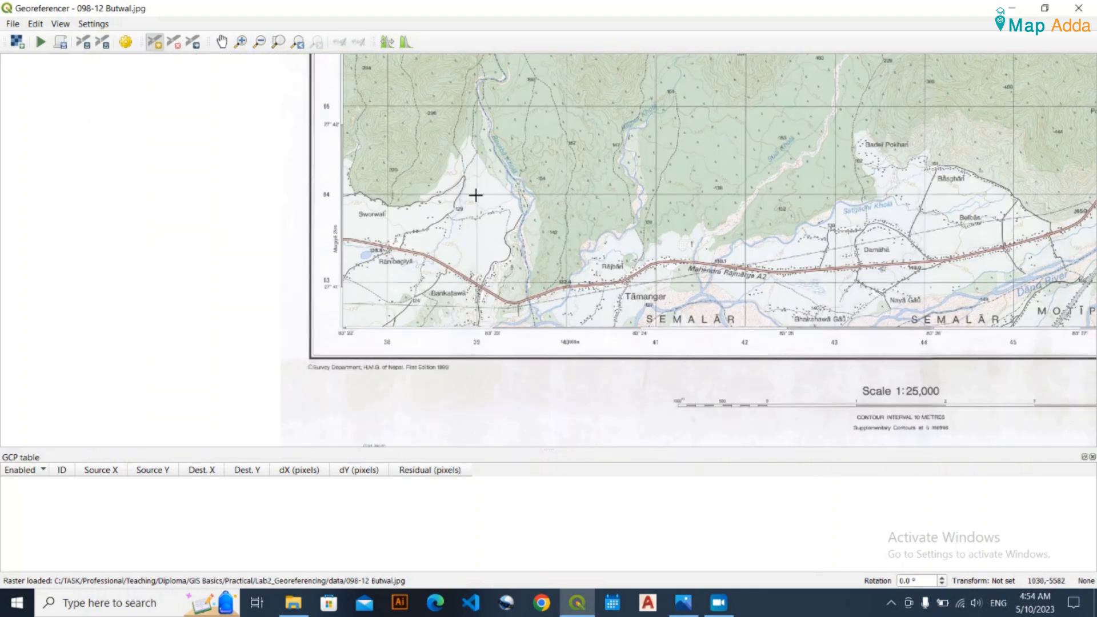
pyautogui.moveTo(732, 247); pyautogui.dragTo(512, 317)
pyautogui.moveTo(817, 245); pyautogui.dragTo(787, 359)
pyautogui.moveTo(356, 270); pyautogui.dragTo(448, 117)
pyautogui.moveTo(309, 206); pyautogui.dragTo(316, 174)
pyautogui.scroll(1, 326, 220)
pyautogui.scroll(-2, 342, 269)
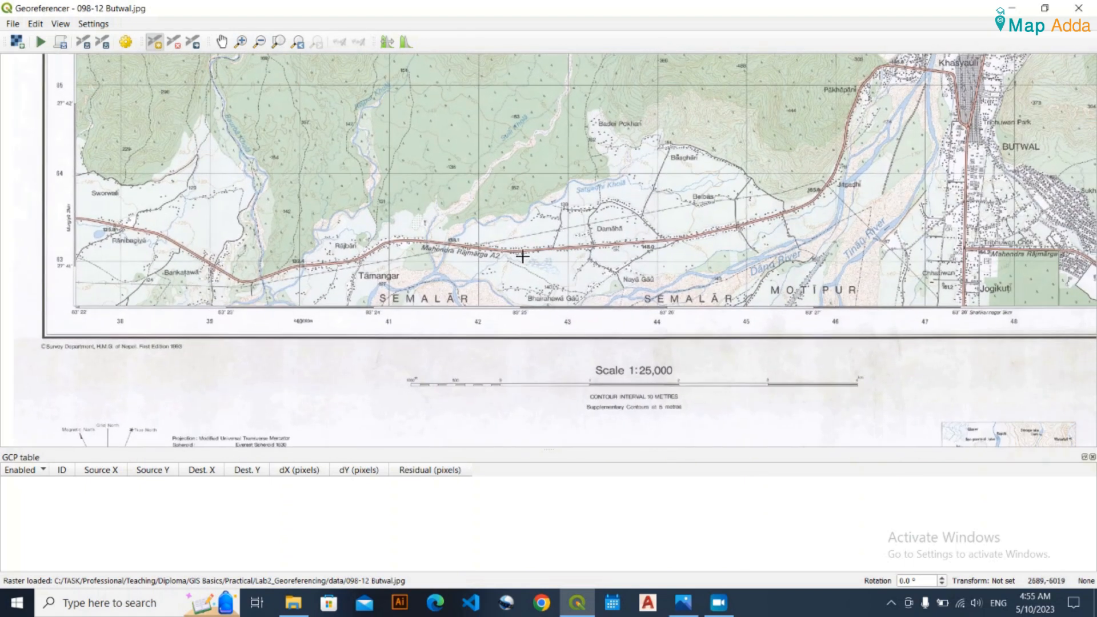
pyautogui.scroll(-1, 474, 293)
pyautogui.moveTo(473, 293); pyautogui.dragTo(384, 312)
pyautogui.scroll(1, 384, 311)
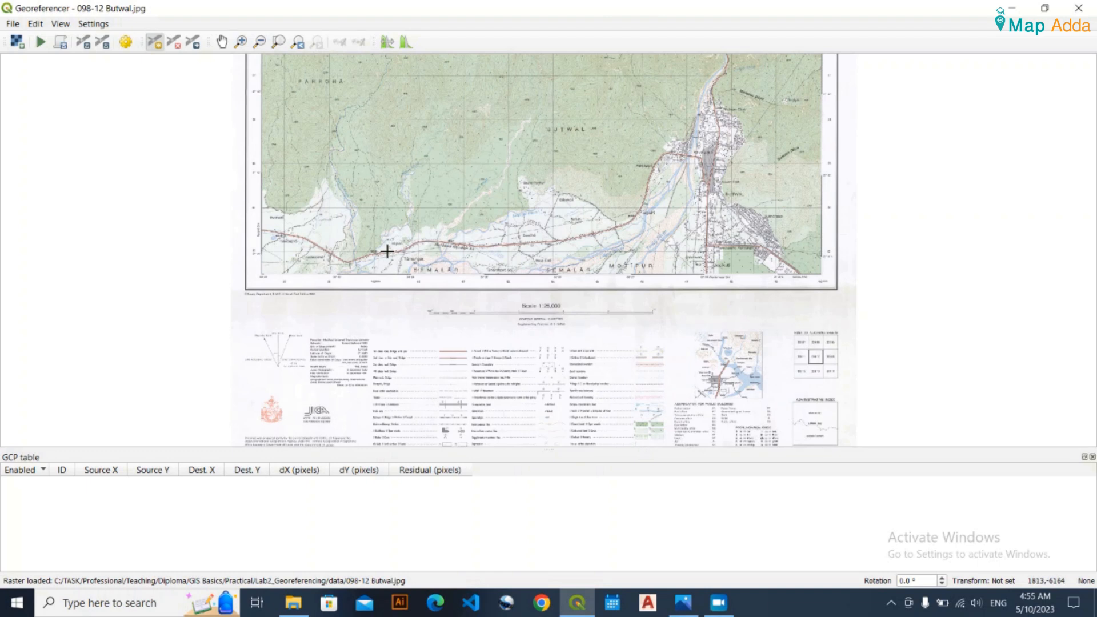
# Activate the Add Point tool and locate the crossing of easting line 39 and northing line 64 at pixel level.
pyautogui.click(155, 49)
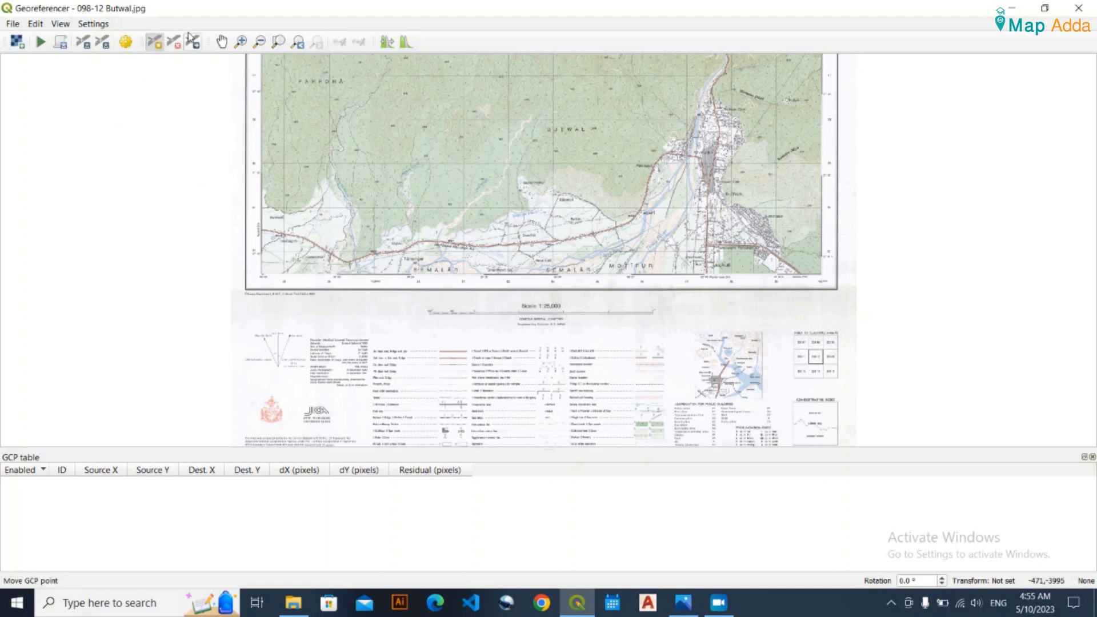
pyautogui.scroll(1, 328, 285)
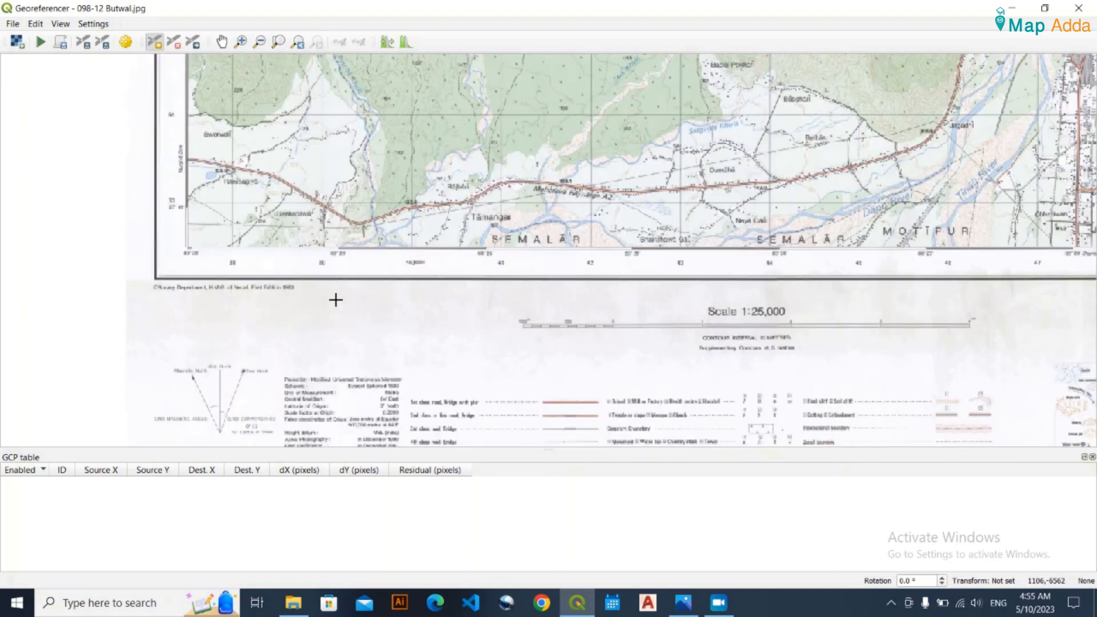
pyautogui.moveTo(212, 206); pyautogui.dragTo(339, 127)
pyautogui.scroll(1, 396, 199)
pyautogui.moveTo(164, 253); pyautogui.dragTo(218, 307)
pyautogui.moveTo(439, 191); pyautogui.dragTo(412, 188)
pyautogui.moveTo(449, 126); pyautogui.dragTo(439, 239)
pyautogui.scroll(7, 438, 236)
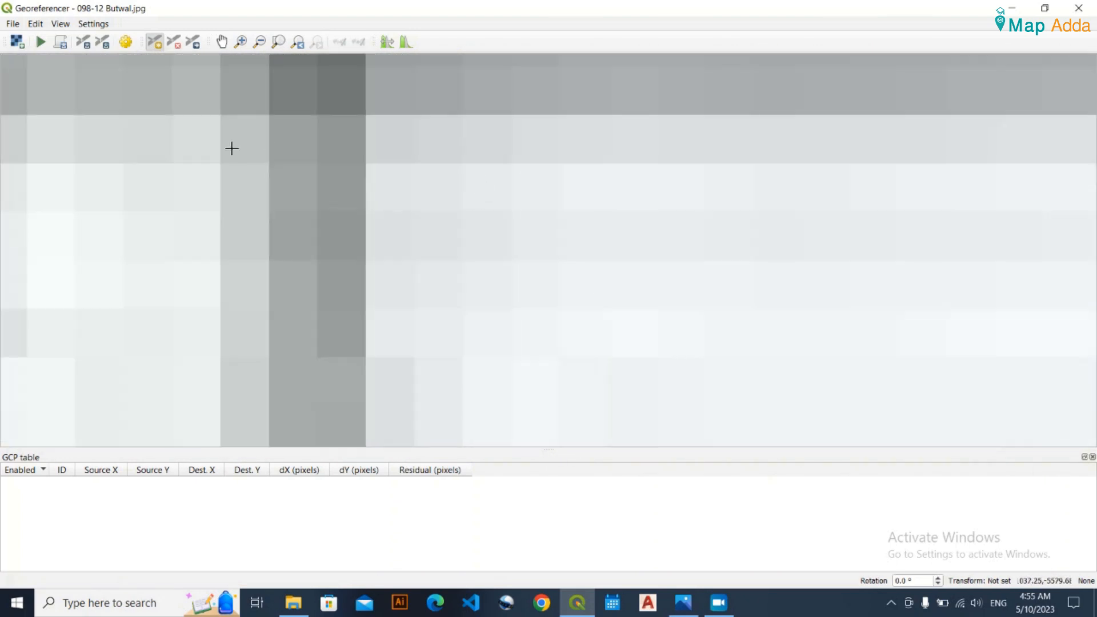
pyautogui.moveTo(235, 152); pyautogui.dragTo(369, 316)
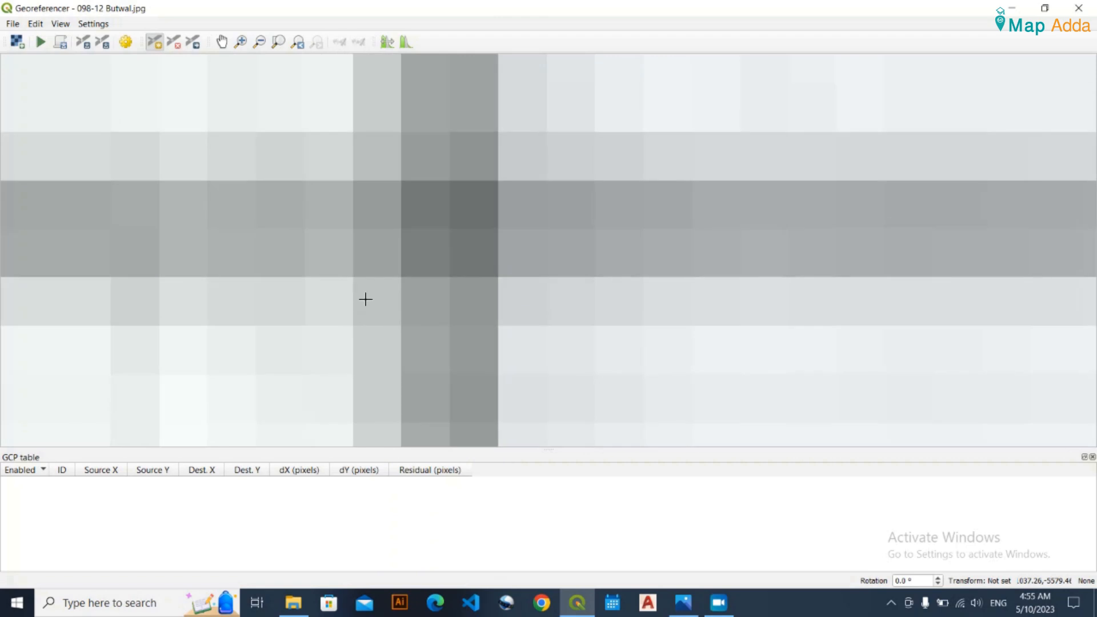
# Check the easting labels 39 and 440000m in the southern margin below the chosen grid crossing.
pyautogui.scroll(-4, 366, 299)
pyautogui.scroll(-8, 366, 299)
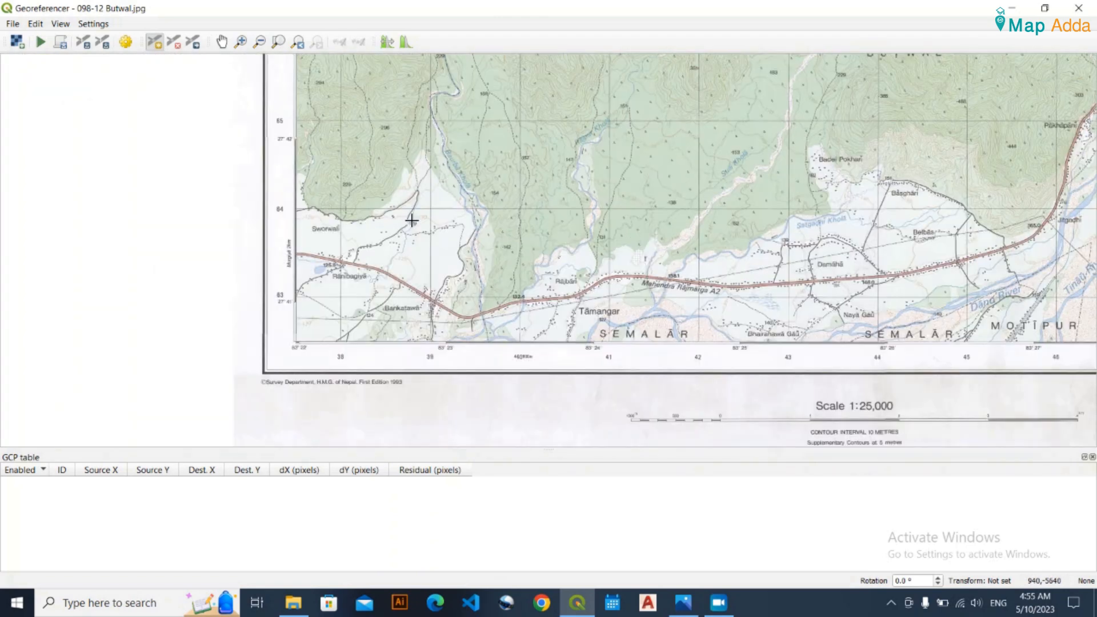
pyautogui.moveTo(440, 183); pyautogui.dragTo(420, 155)
pyautogui.scroll(2, 416, 347)
pyautogui.moveTo(394, 289); pyautogui.dragTo(443, 345)
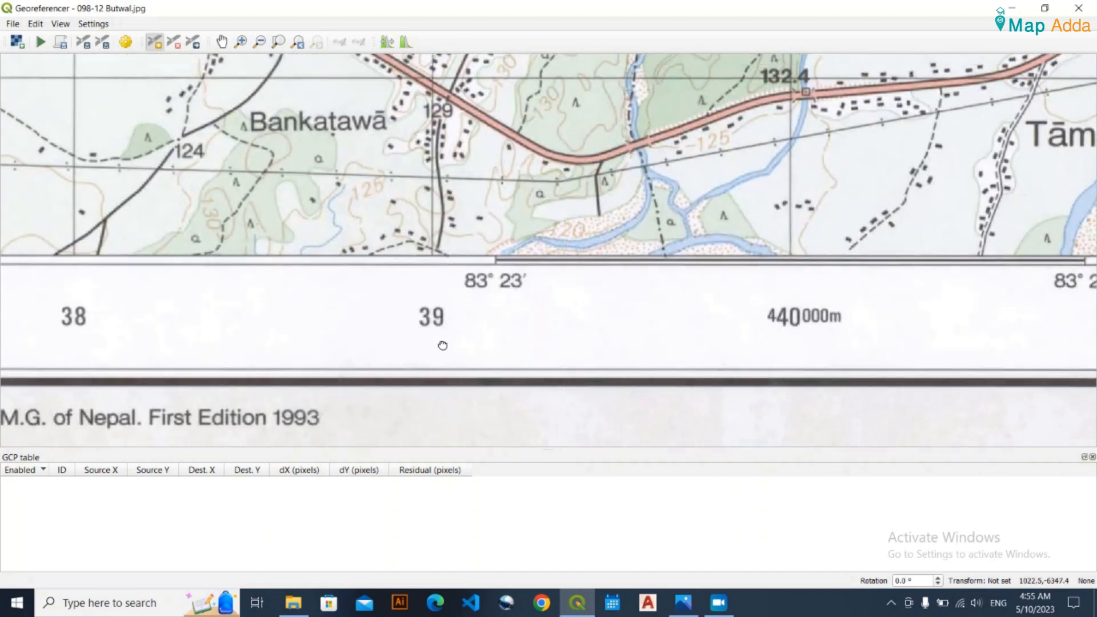
pyautogui.scroll(-1, 455, 374)
pyautogui.moveTo(154, 102); pyautogui.dragTo(132, 189)
# Place a ground control point at the exact center of the crossing of easting line 39 and northing line 64.
pyautogui.scroll(5, 443, 170)
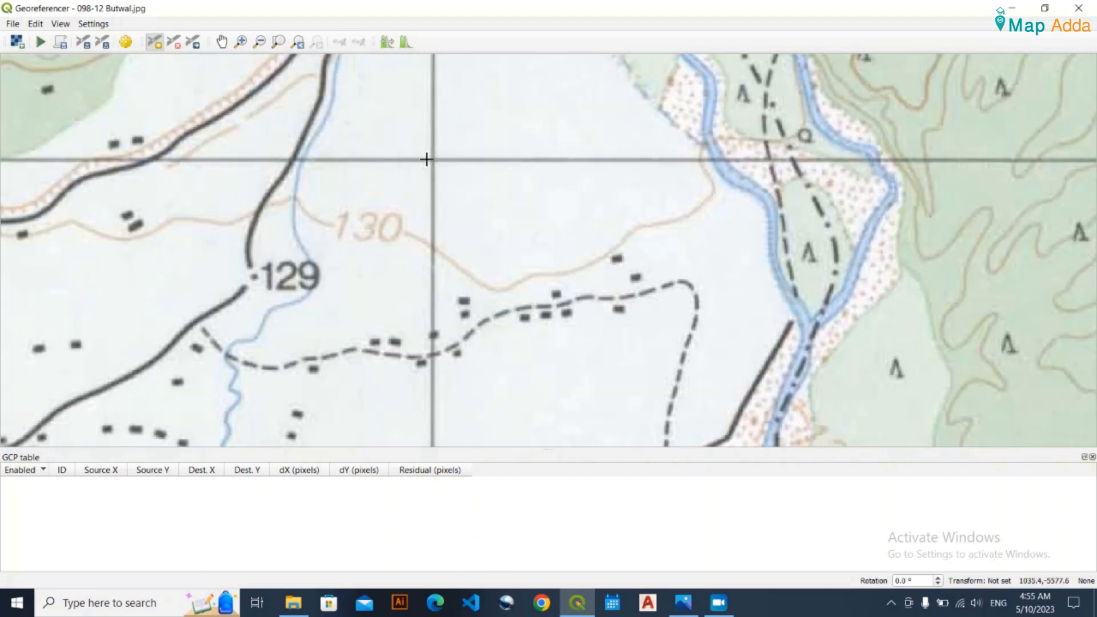
pyautogui.scroll(2, 306, 164)
pyautogui.scroll(-1, 311, 164)
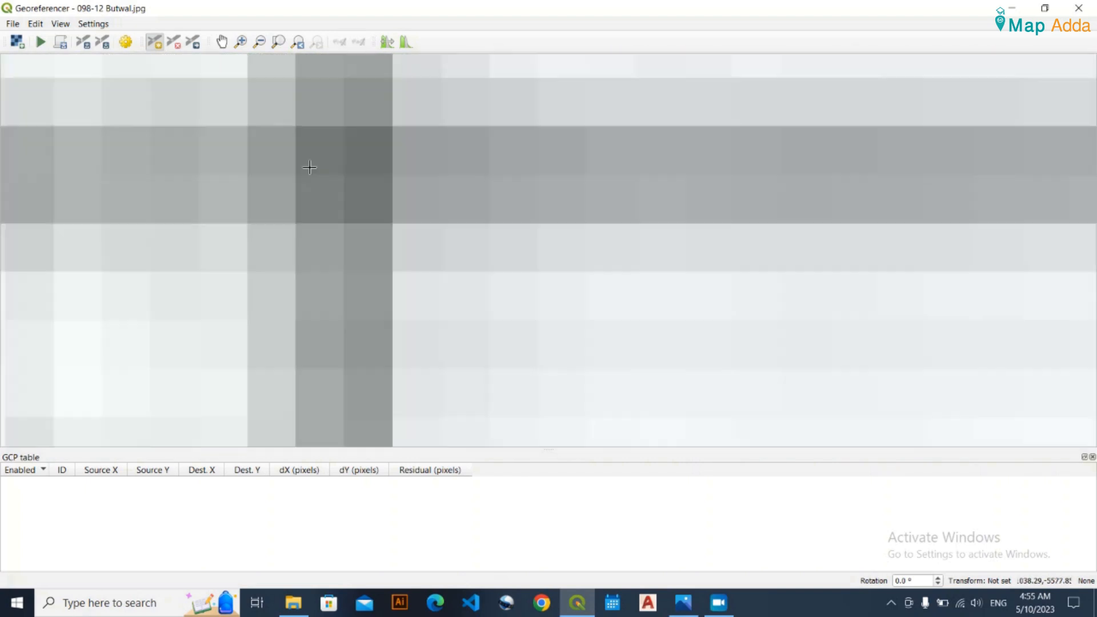
pyautogui.moveTo(293, 174); pyautogui.dragTo(501, 219)
pyautogui.moveTo(578, 257); pyautogui.dragTo(436, 233)
pyautogui.scroll(2, 438, 224)
pyautogui.scroll(1, 438, 225)
pyautogui.scroll(1, 422, 171)
pyautogui.click(429, 185)
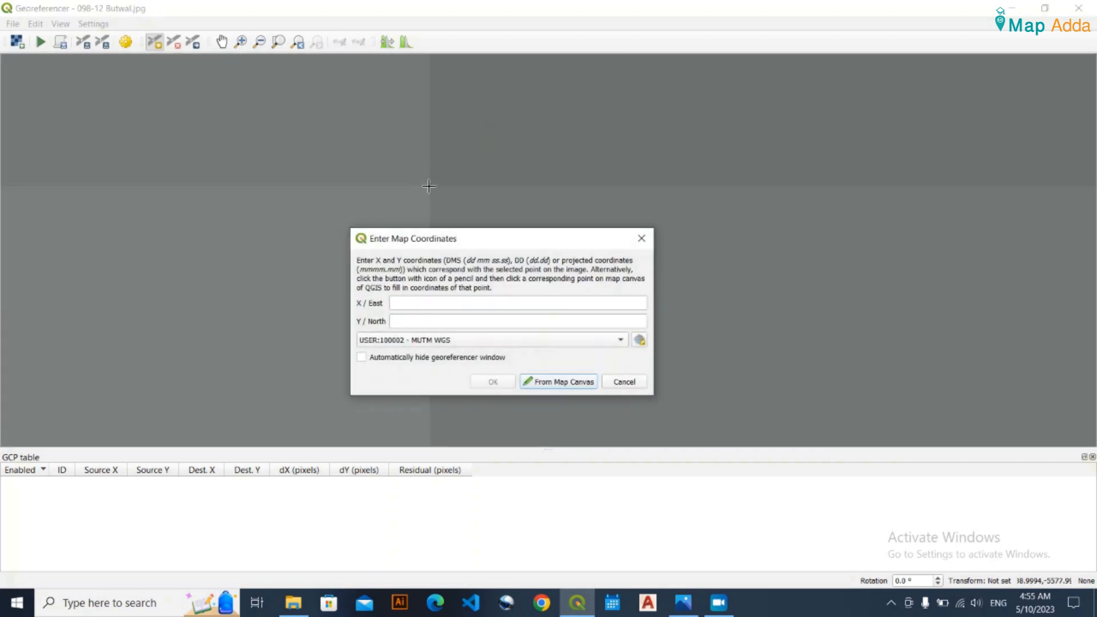
# Set the new control point's map coordinates to 439000 east and 3064000 north.
pyautogui.click(404, 322)
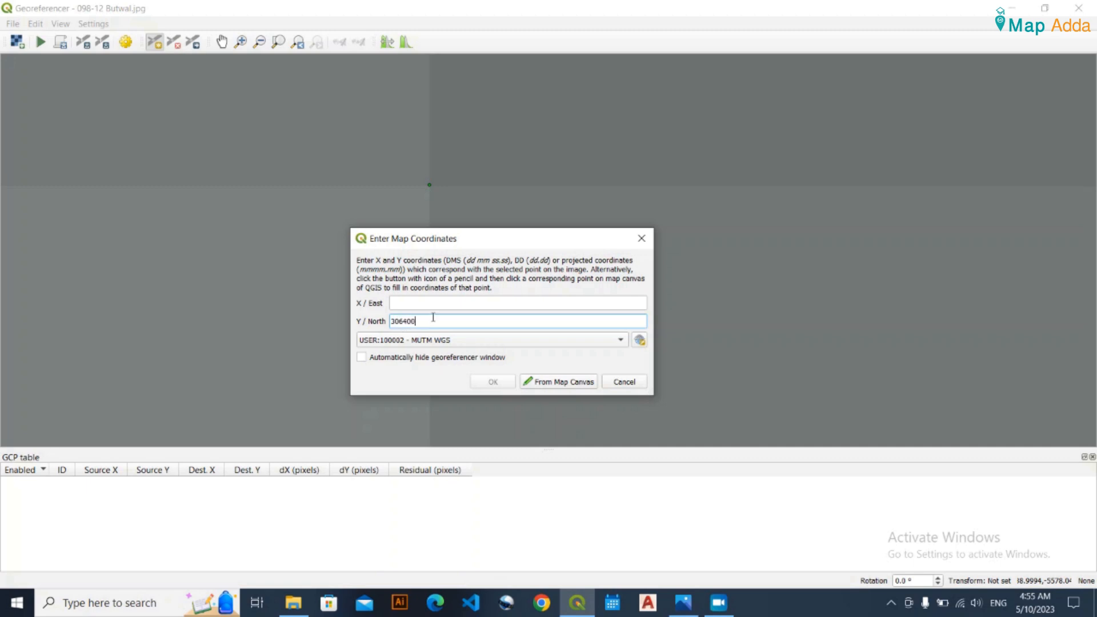
pyautogui.click(415, 303)
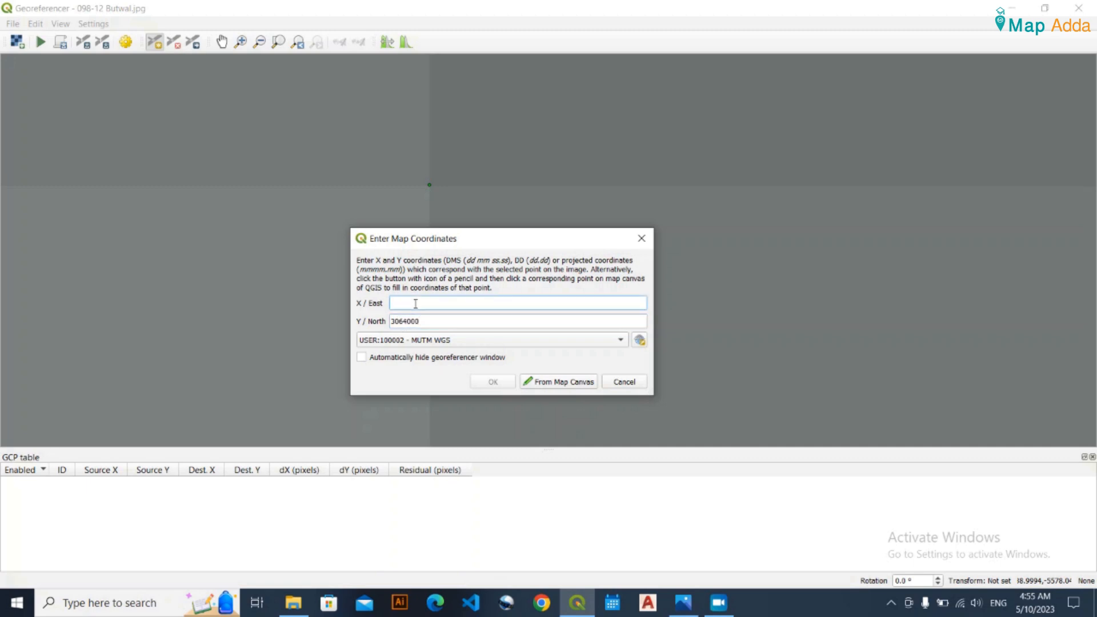
pyautogui.write('439000')
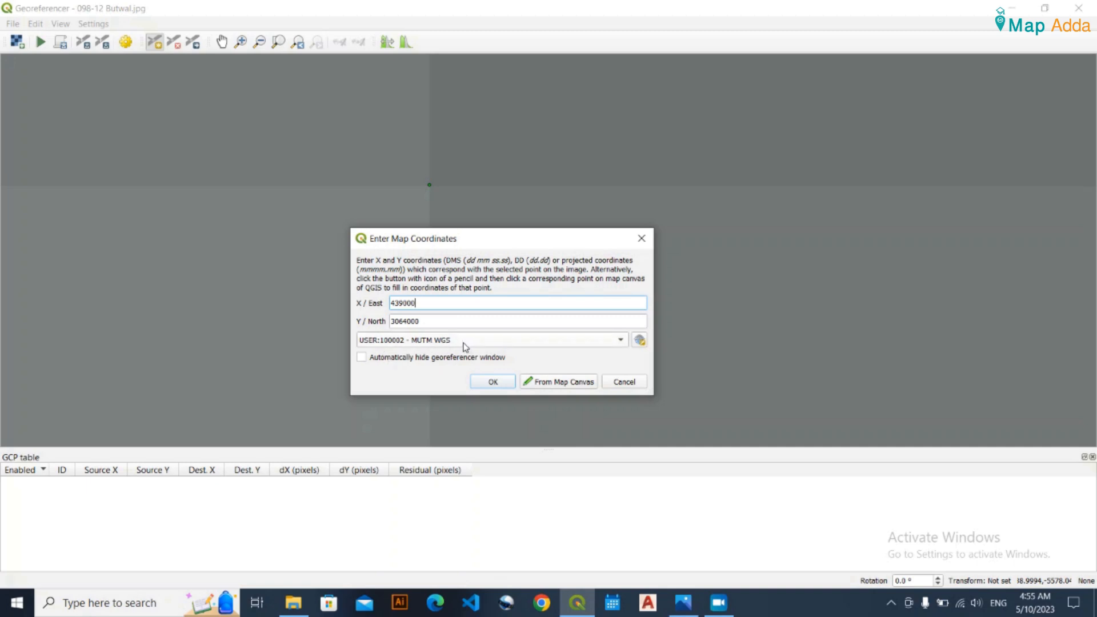
# Choose MUTM WGS (USER:100002) as the control point's coordinate reference system and accept the point.
pyautogui.click(639, 341)
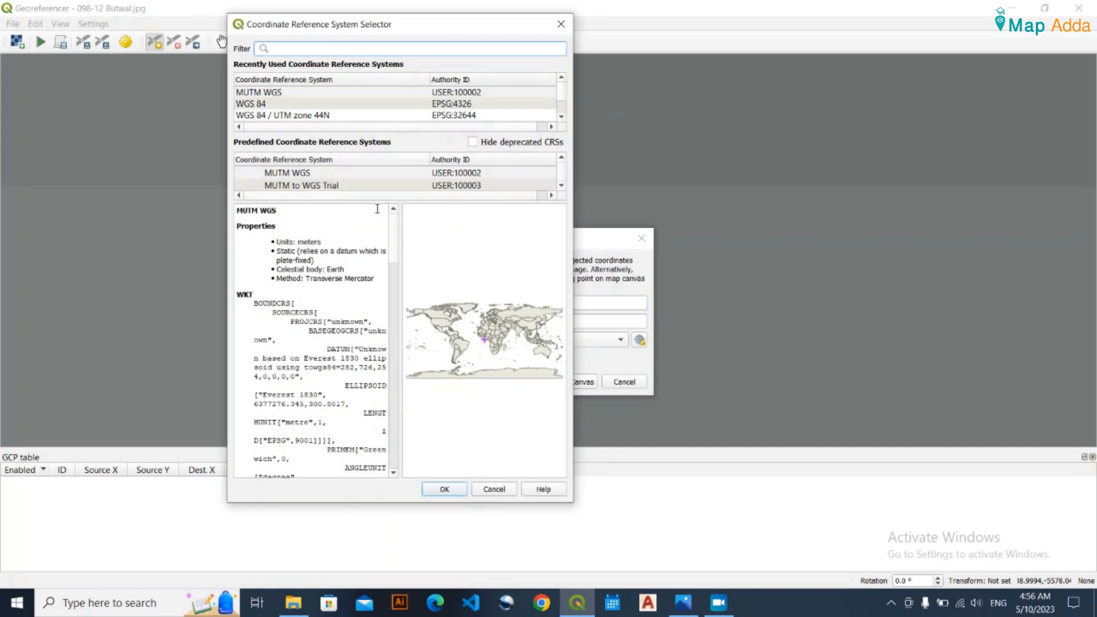
pyautogui.click(560, 24)
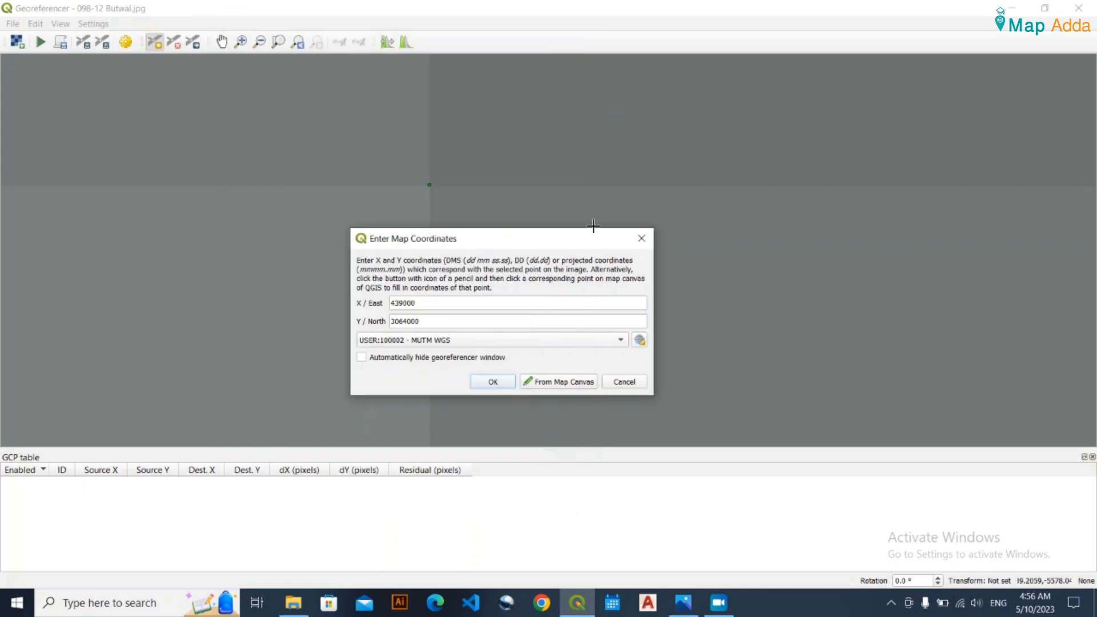
pyautogui.click(639, 341)
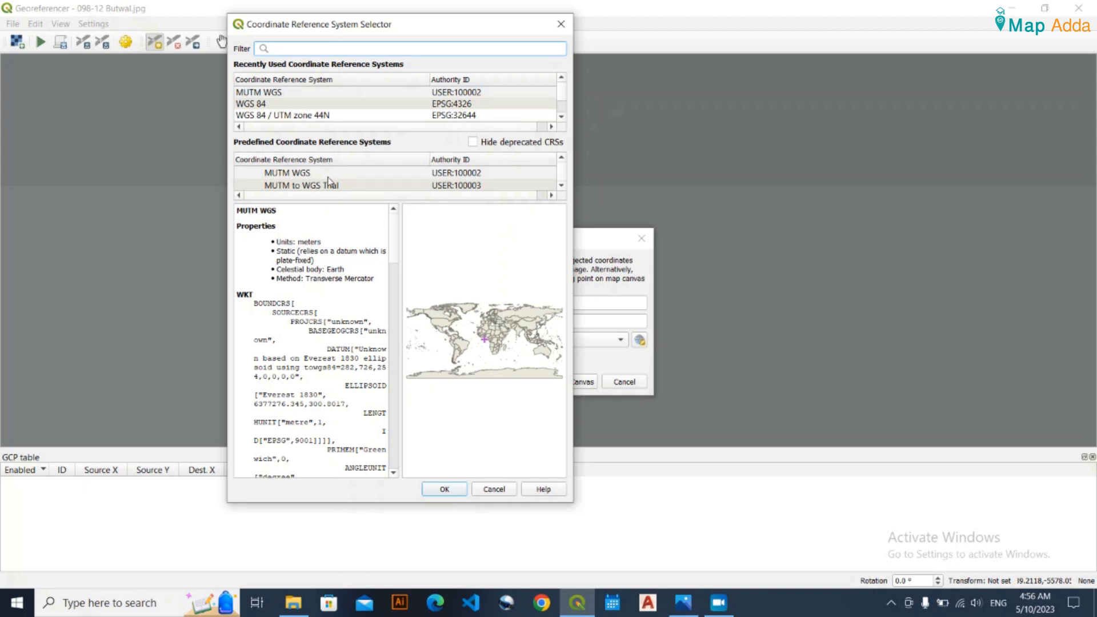
pyautogui.click(461, 93)
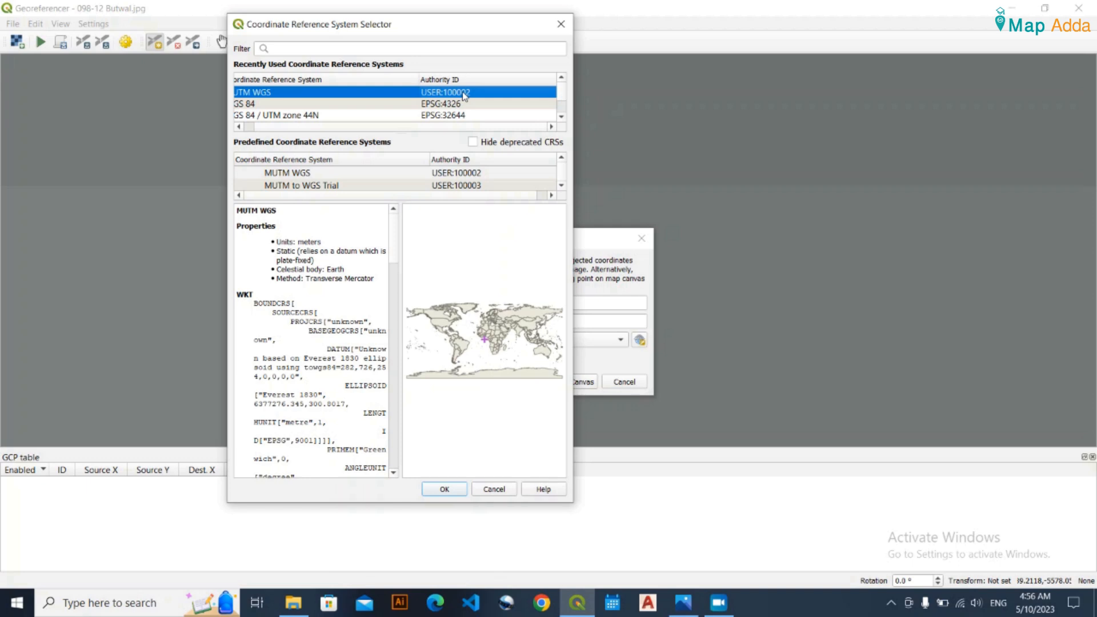
pyautogui.click(454, 492)
pyautogui.click(486, 383)
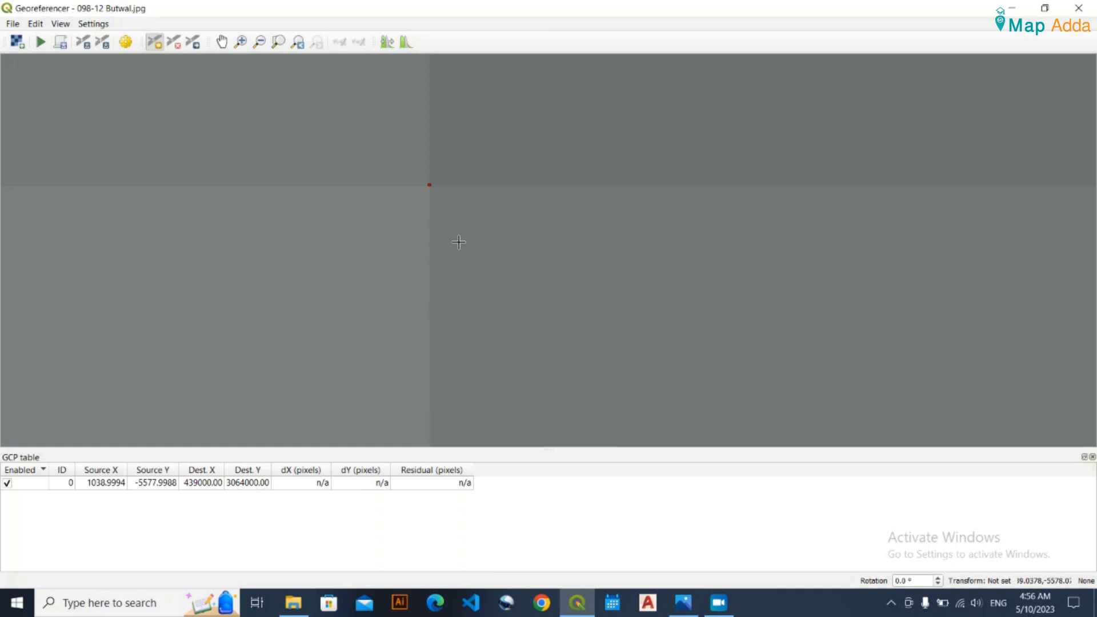
# Add a control point at the crossing of easting line 49 and northing line 64, with coordinates 449000 east and 3064000 north.
pyautogui.scroll(3, 392, 192)
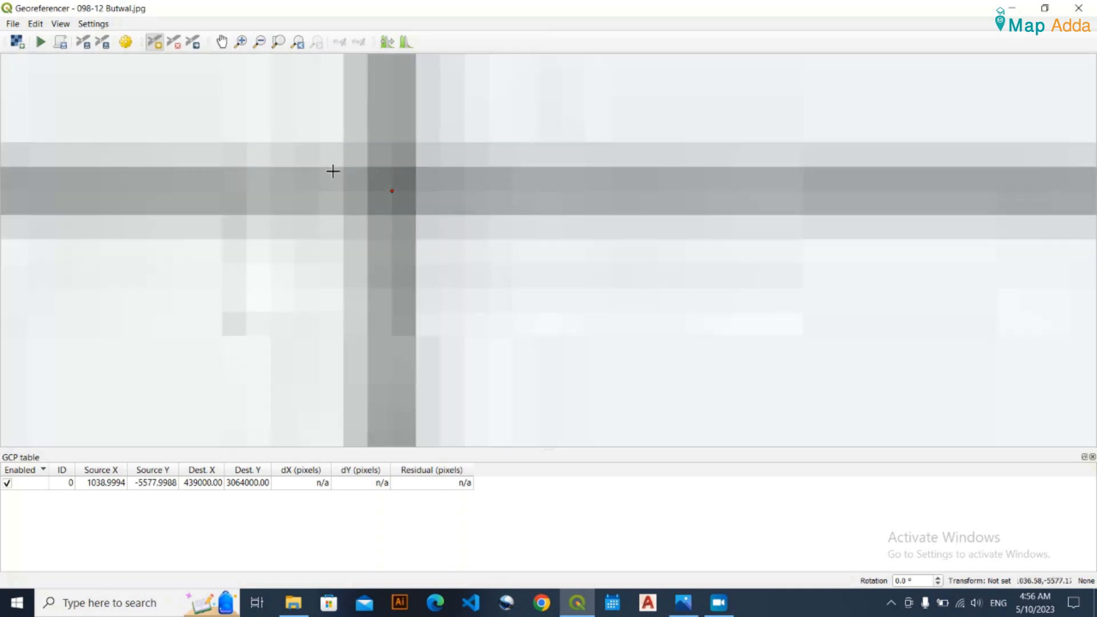
pyautogui.scroll(-5, 332, 170)
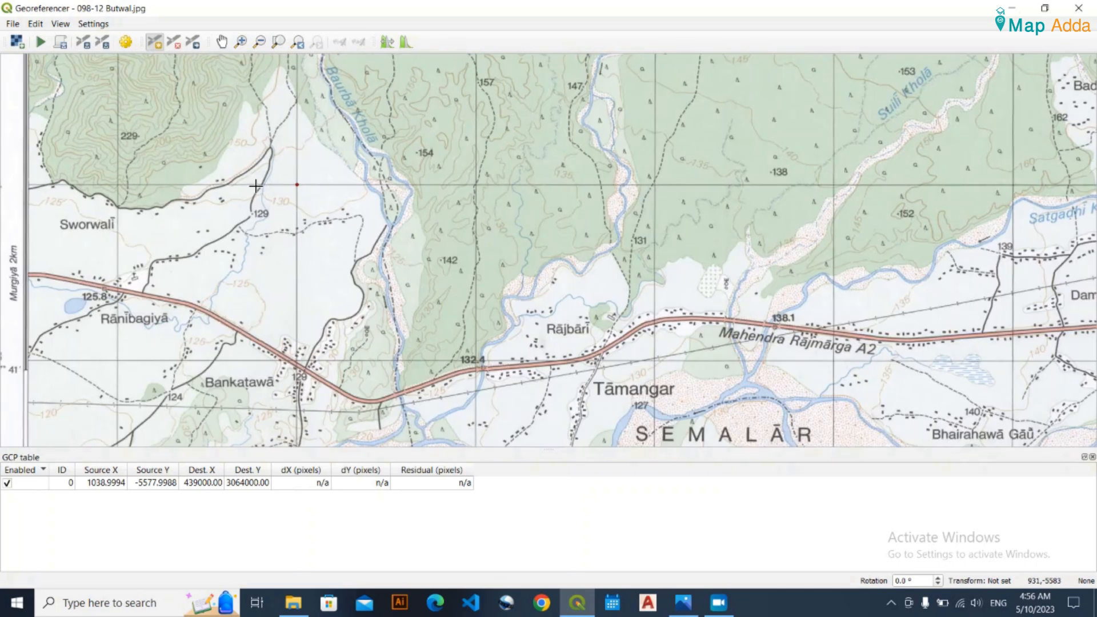
pyautogui.scroll(-6, 255, 185)
pyautogui.moveTo(586, 226); pyautogui.dragTo(365, 227)
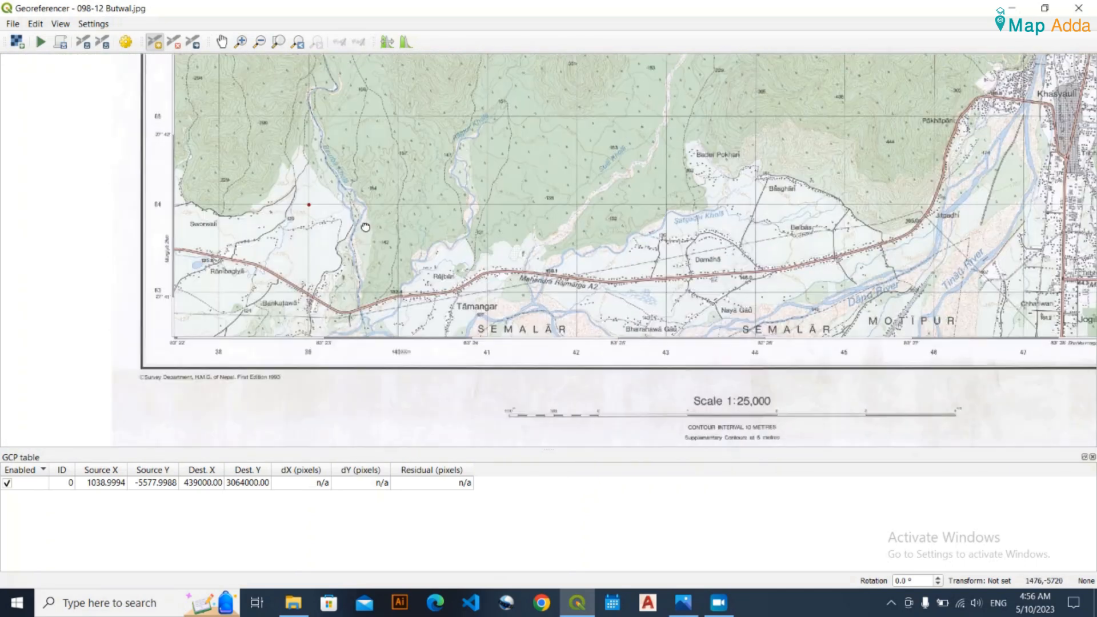
pyautogui.scroll(8, 626, 210)
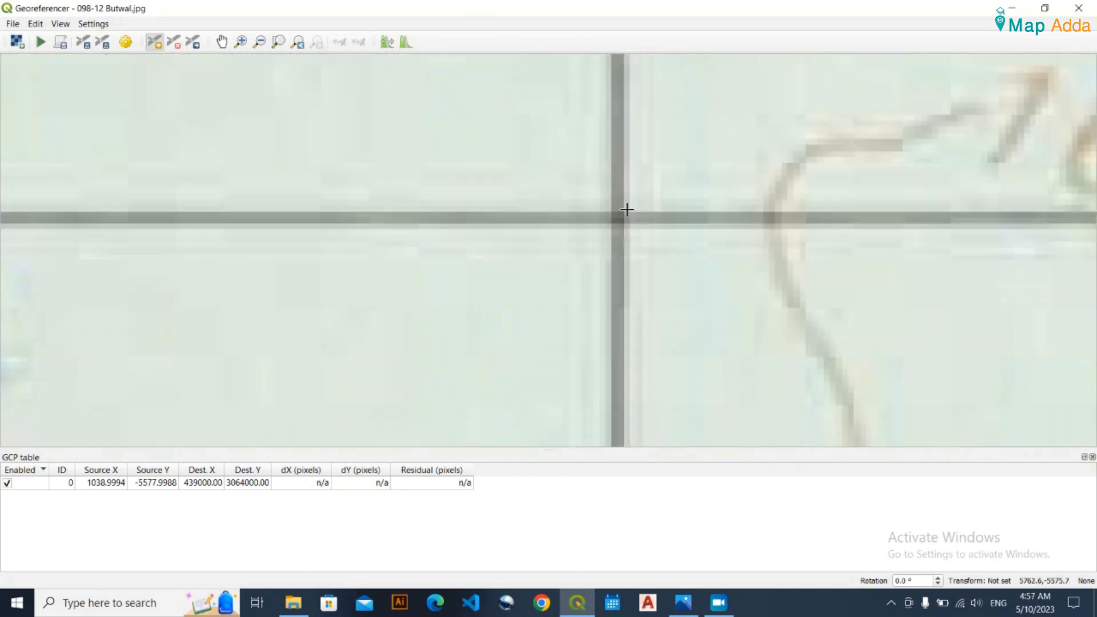
pyautogui.click(627, 210)
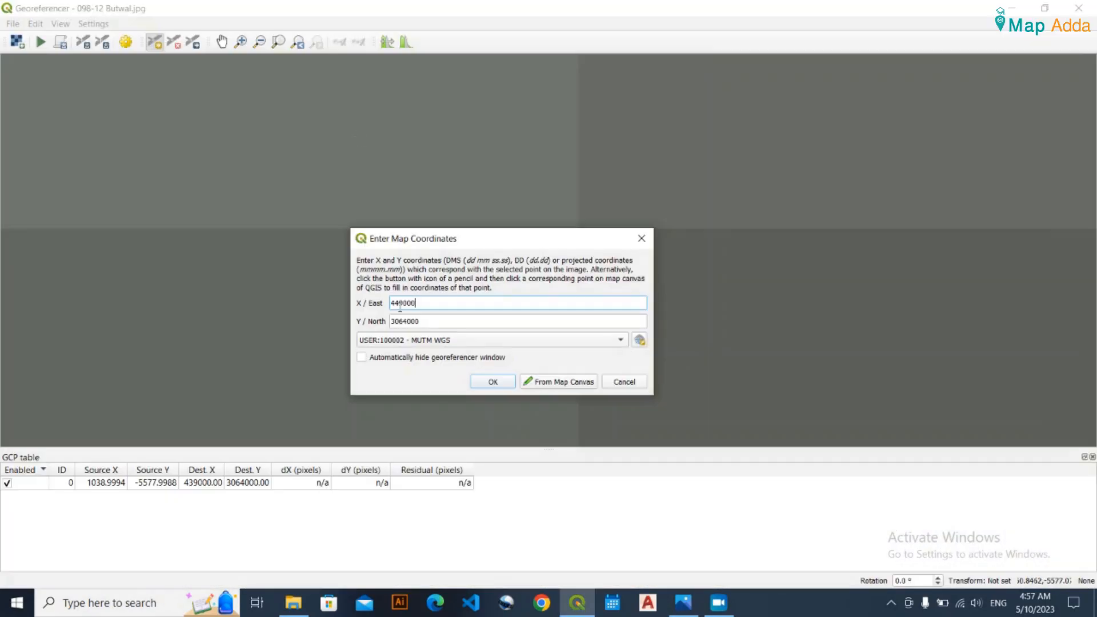
pyautogui.press('Return')
# Add a control point at the crossing of easting line 47 and northing line 73, with coordinates 447000 east and 3073000 north.
pyautogui.scroll(-9, 577, 314)
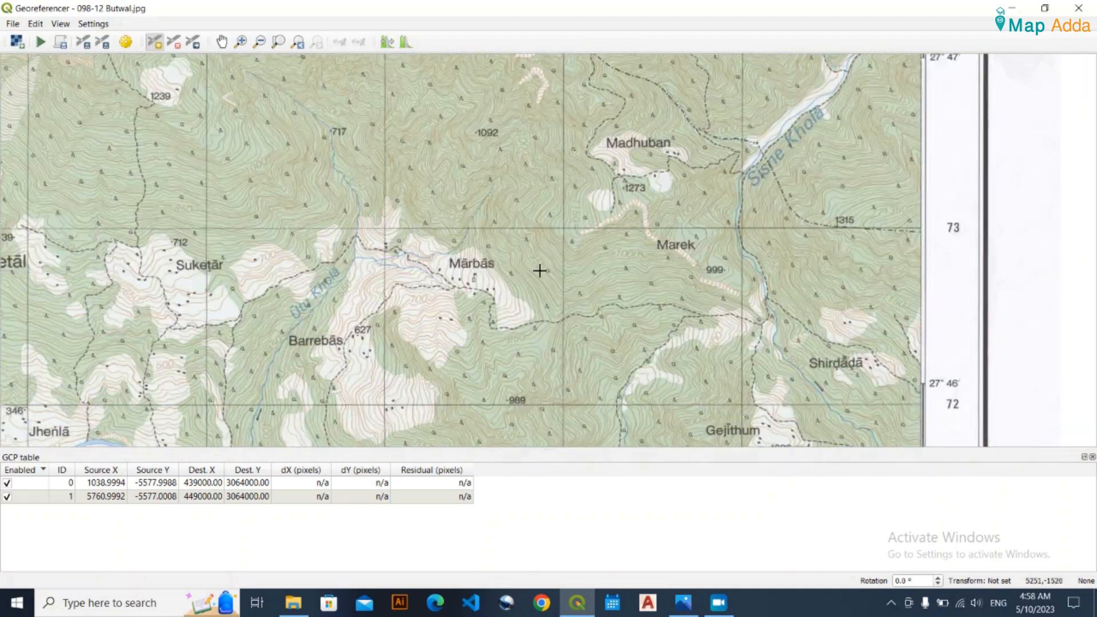
pyautogui.scroll(7, 474, 314)
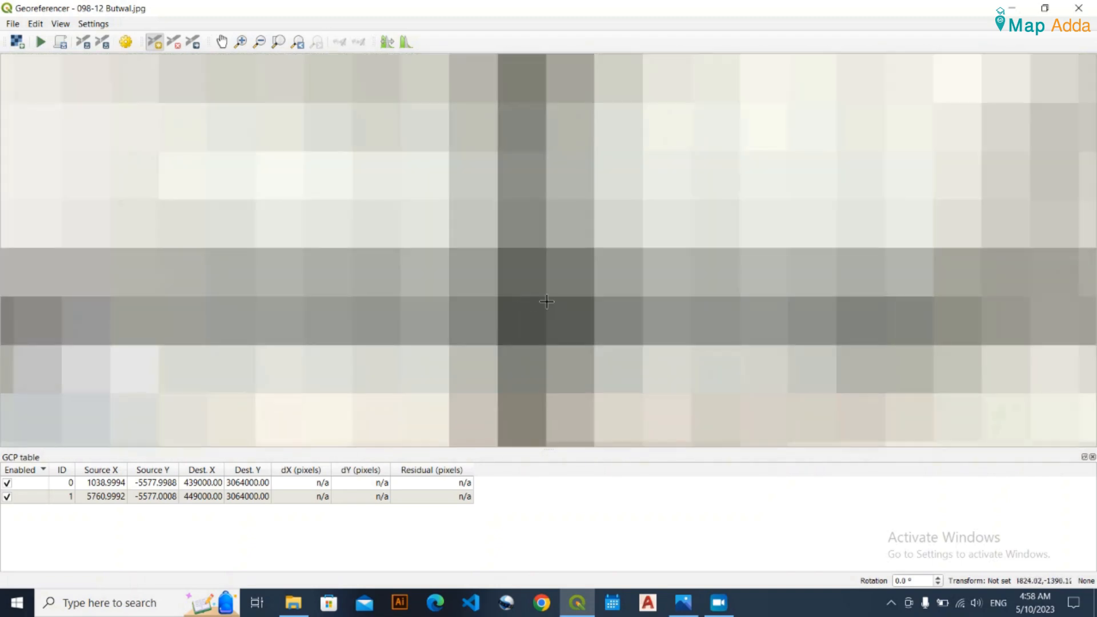
pyautogui.scroll(-7, 546, 301)
pyautogui.scroll(8, 543, 287)
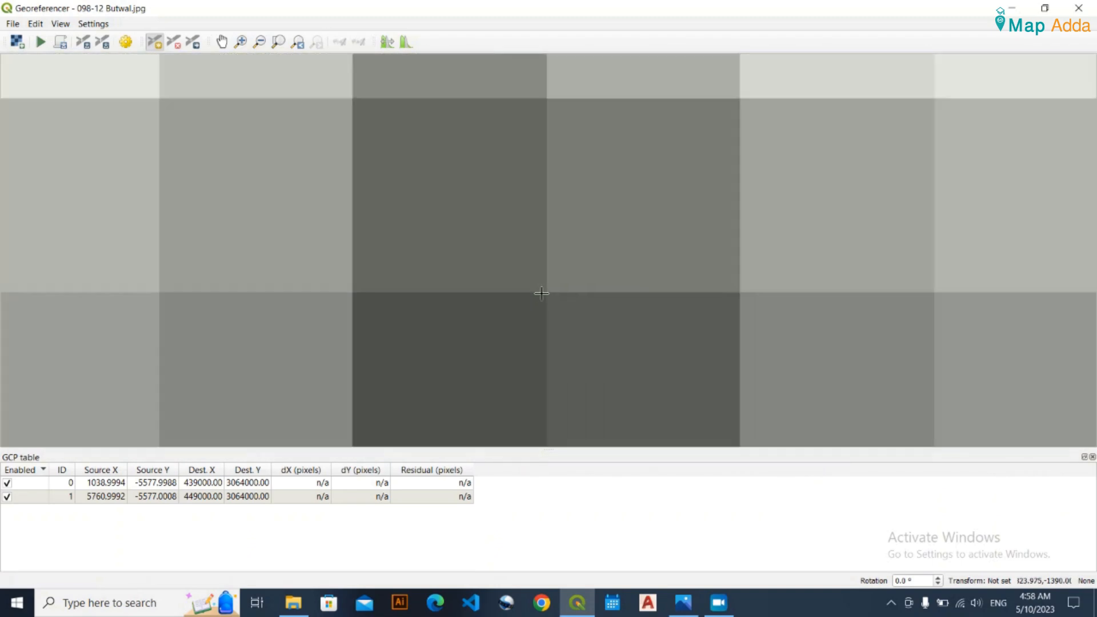
pyautogui.scroll(1, 541, 293)
pyautogui.click(541, 293)
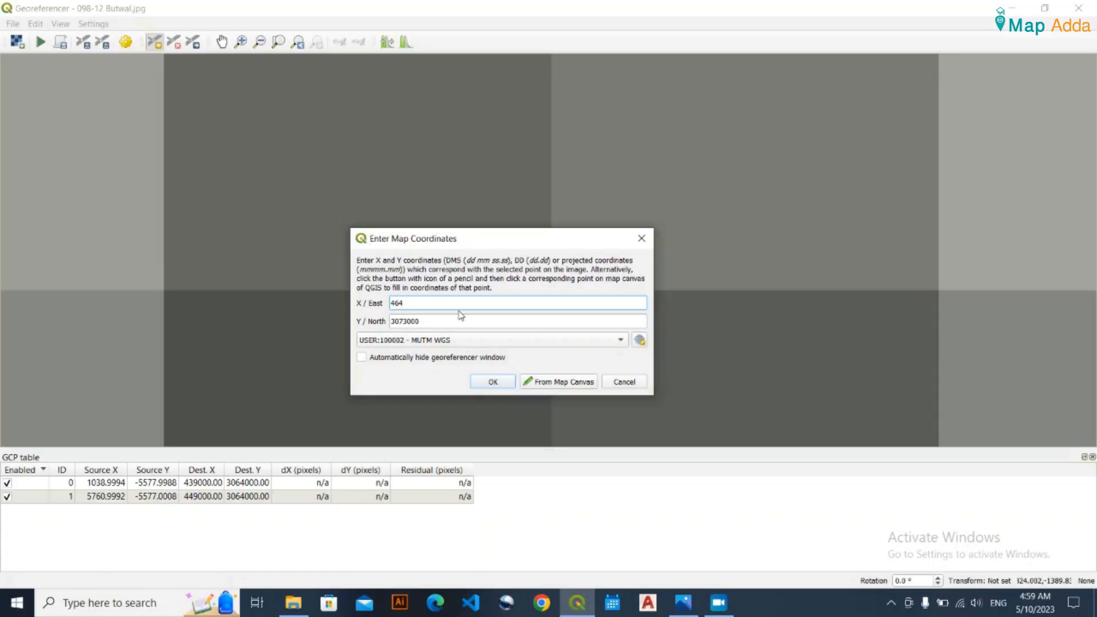
pyautogui.scroll(-8, 274, 250)
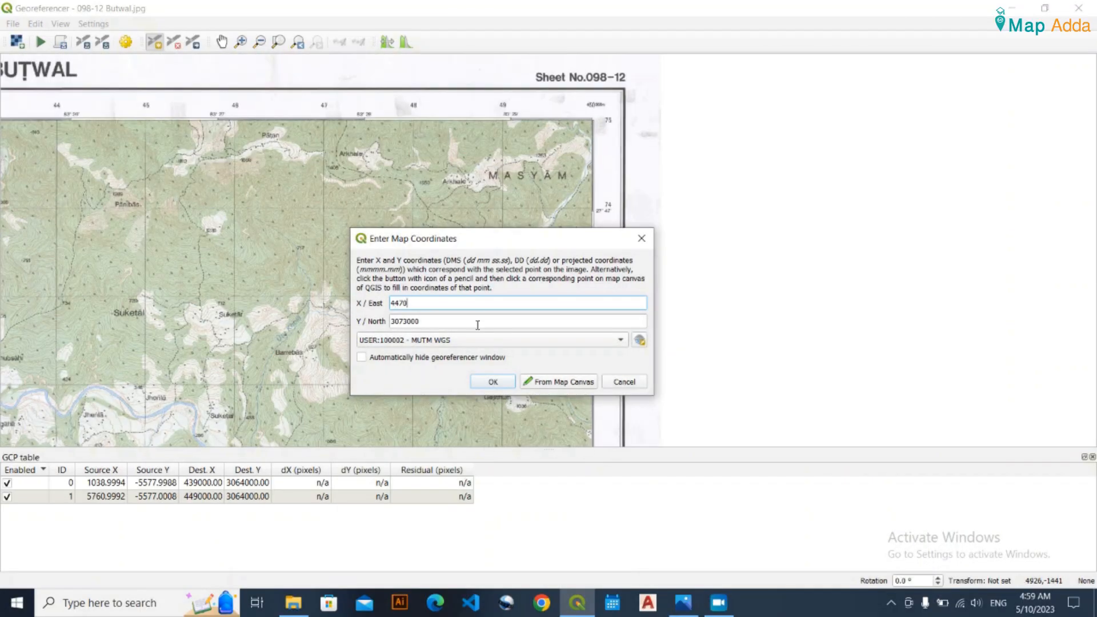
pyautogui.click(495, 382)
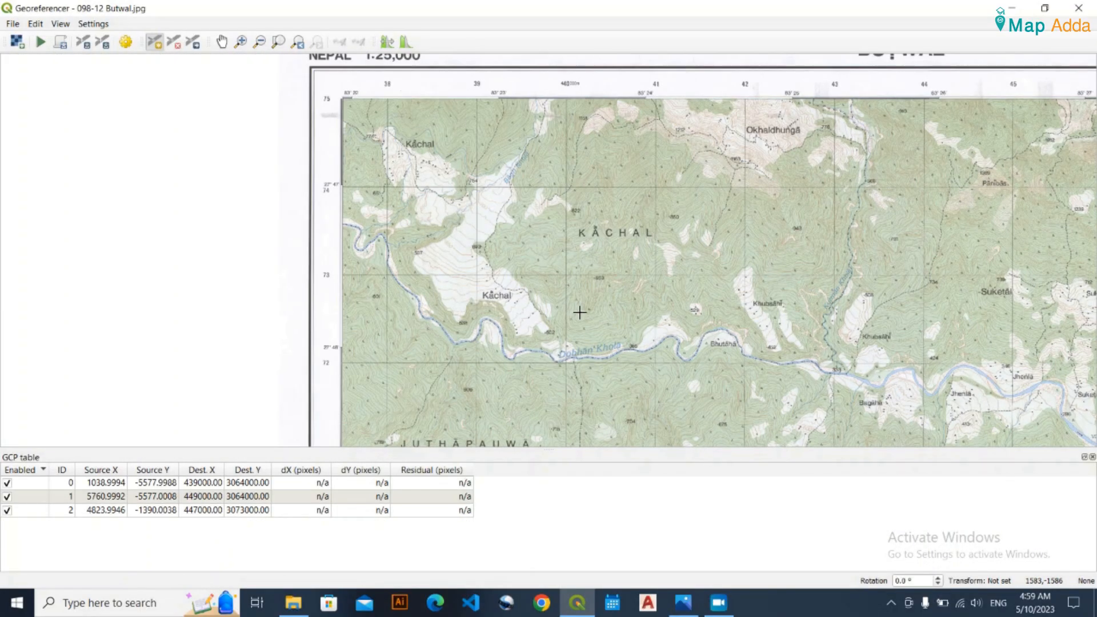
# Place a control point at the crossing of easting line 39 and northing line 73 near the map's northwest corner.
pyautogui.scroll(10, 568, 258)
pyautogui.scroll(-8, 568, 258)
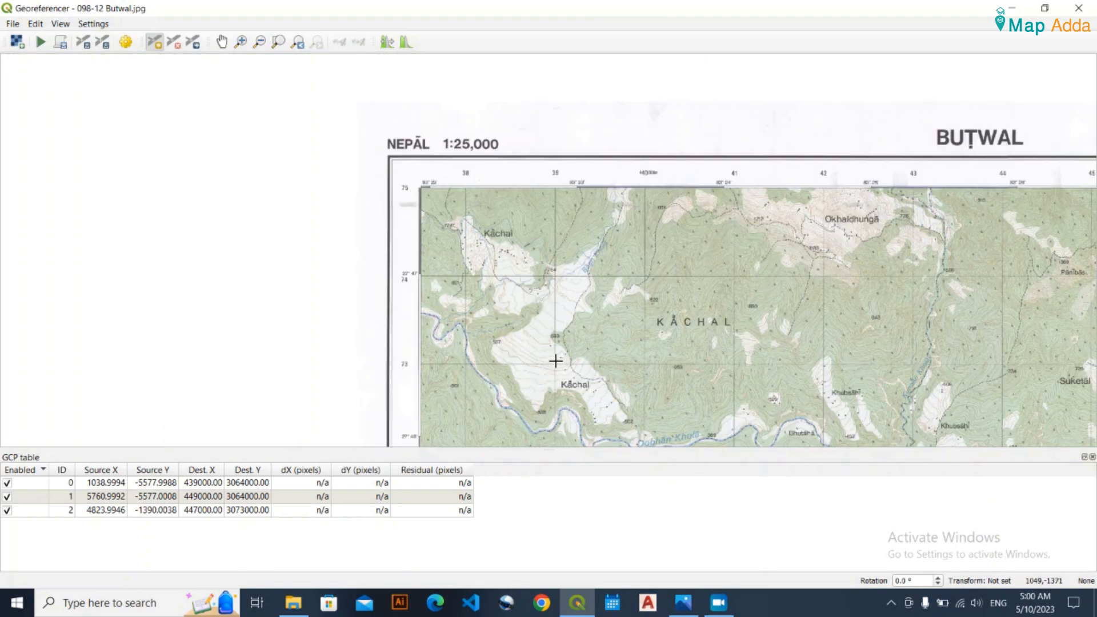
pyautogui.scroll(9, 532, 235)
pyautogui.scroll(5, 538, 245)
pyautogui.click(567, 262)
# Set the northwest control point's coordinates to 439000 east and 3073000 north and accept it.
pyautogui.click(440, 321)
pyautogui.write('3073000')
pyautogui.click(423, 304)
pyautogui.write('439000')
pyautogui.press('Return')
# Open the transformation settings and choose the Polynomial 1 transformation type with the Linear resampling method.
pyautogui.scroll(-12, 526, 228)
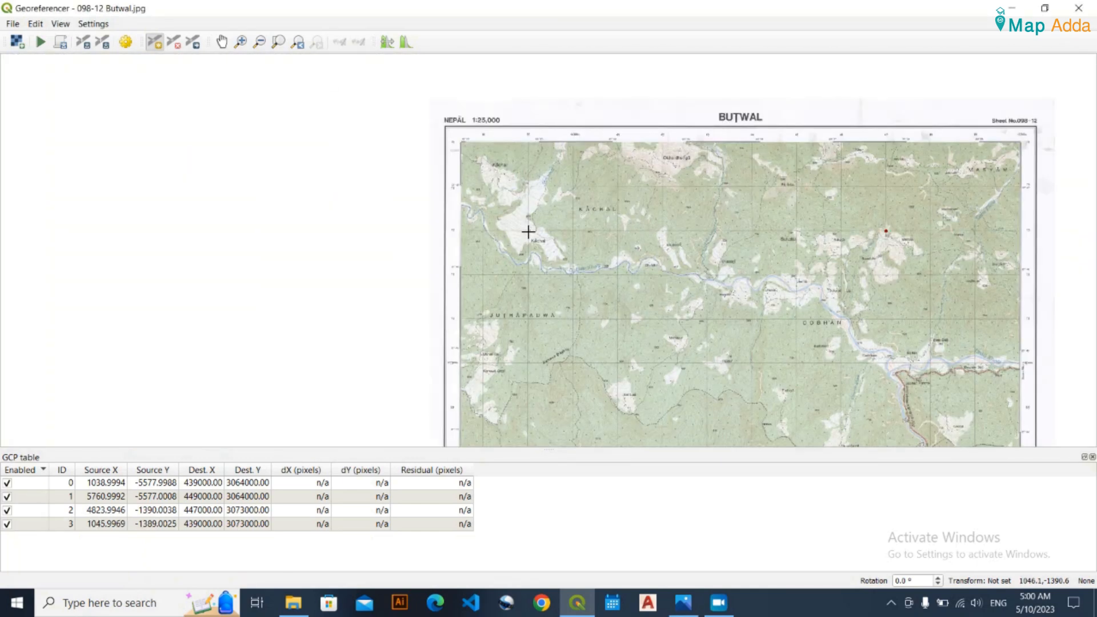
pyautogui.scroll(-1, 528, 231)
pyautogui.moveTo(620, 265); pyautogui.dragTo(451, 135)
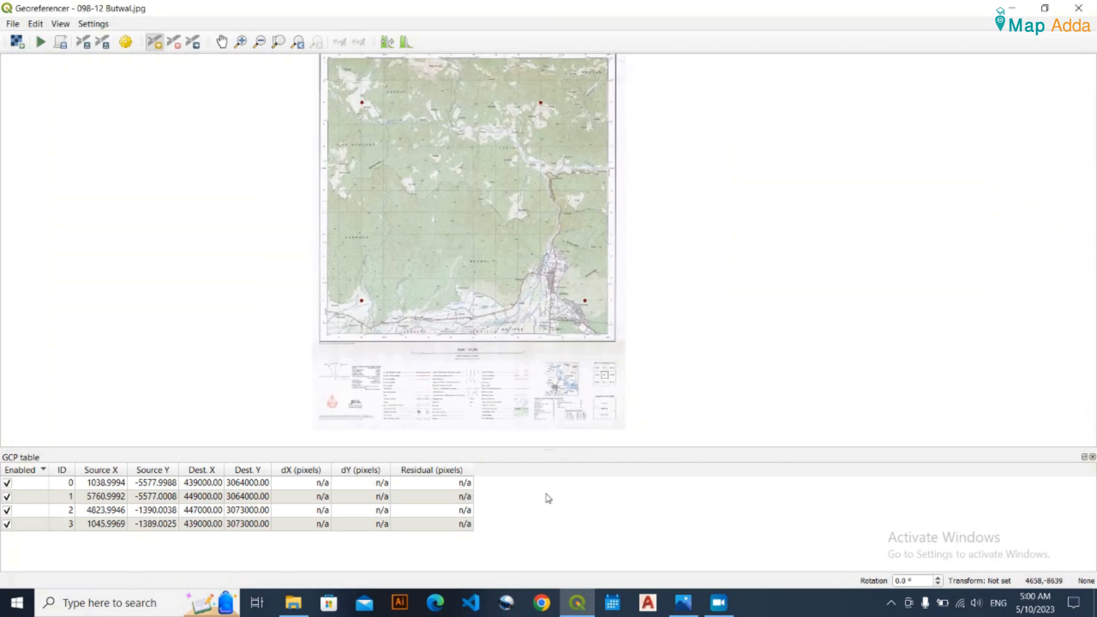
pyautogui.click(125, 43)
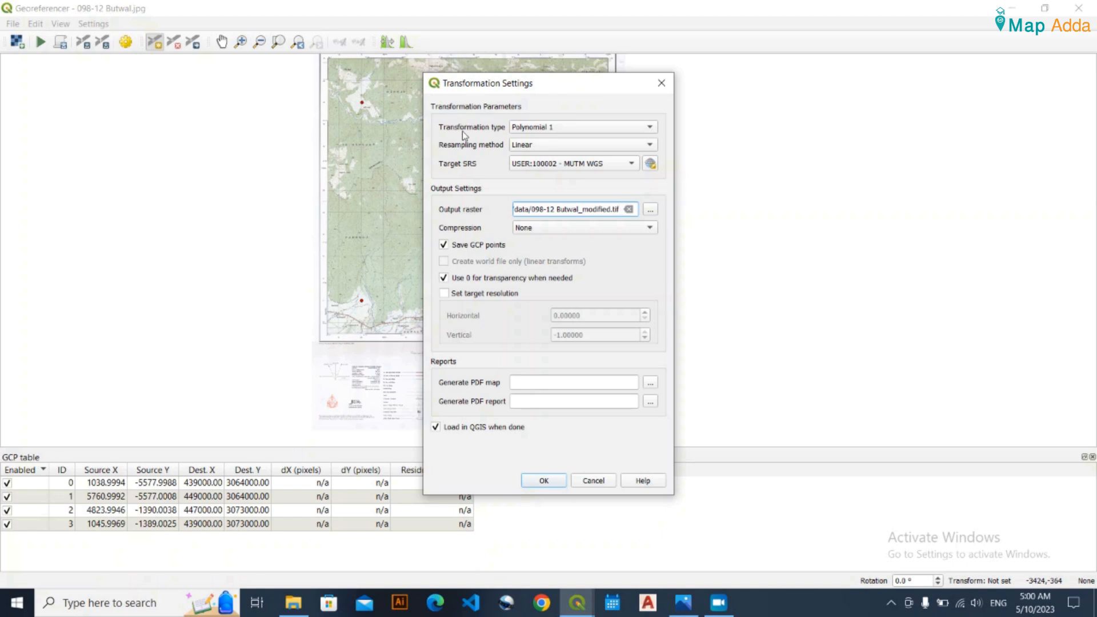
pyautogui.click(551, 129)
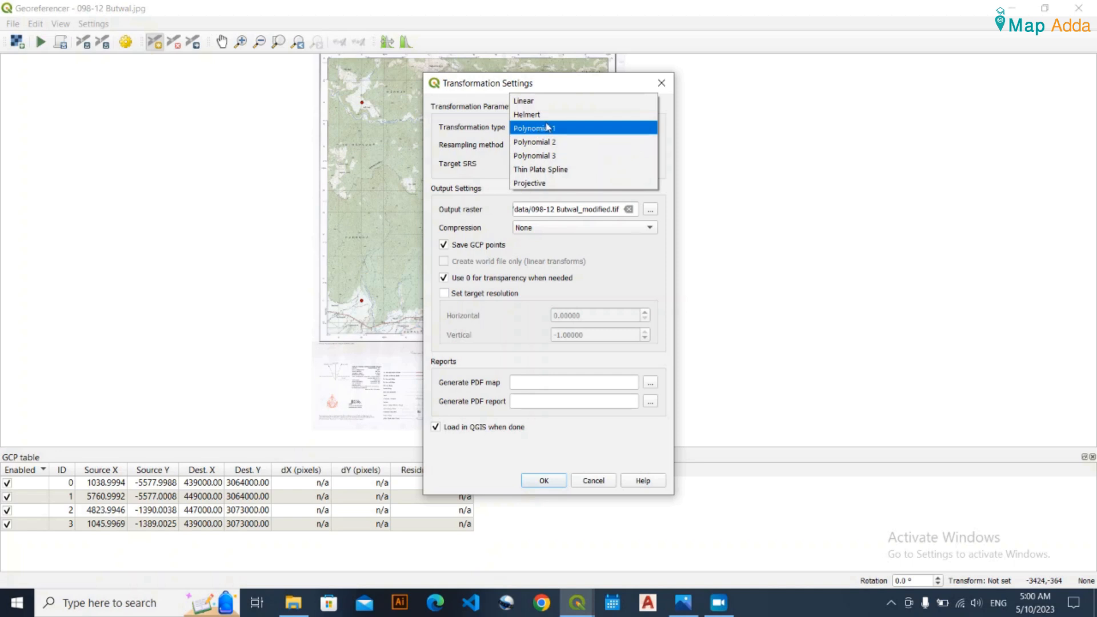
pyautogui.click(547, 127)
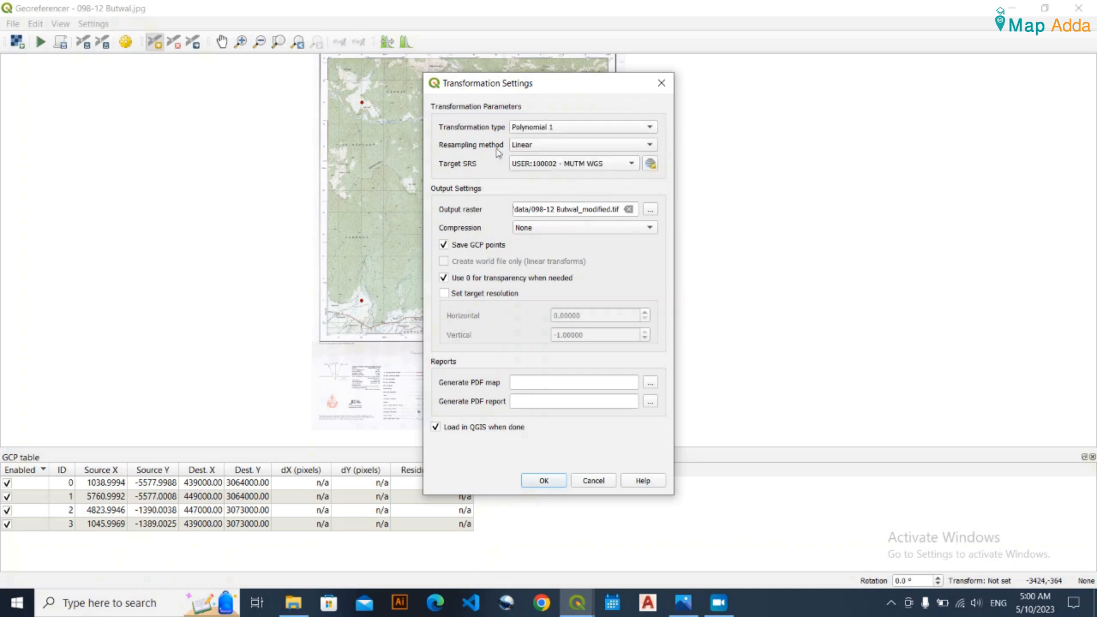
pyautogui.click(536, 146)
pyautogui.click(536, 146)
# Set the output raster to a TIF named Georeferenced in the output folder of Lab2_Georeferencing.
pyautogui.click(650, 211)
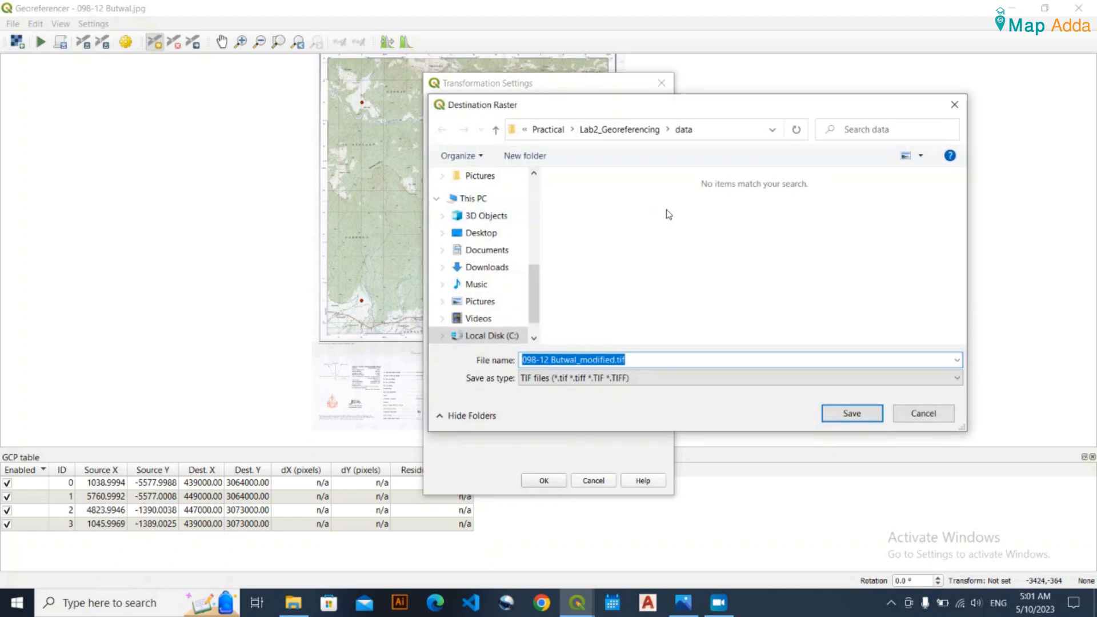
pyautogui.doubleClick(581, 213)
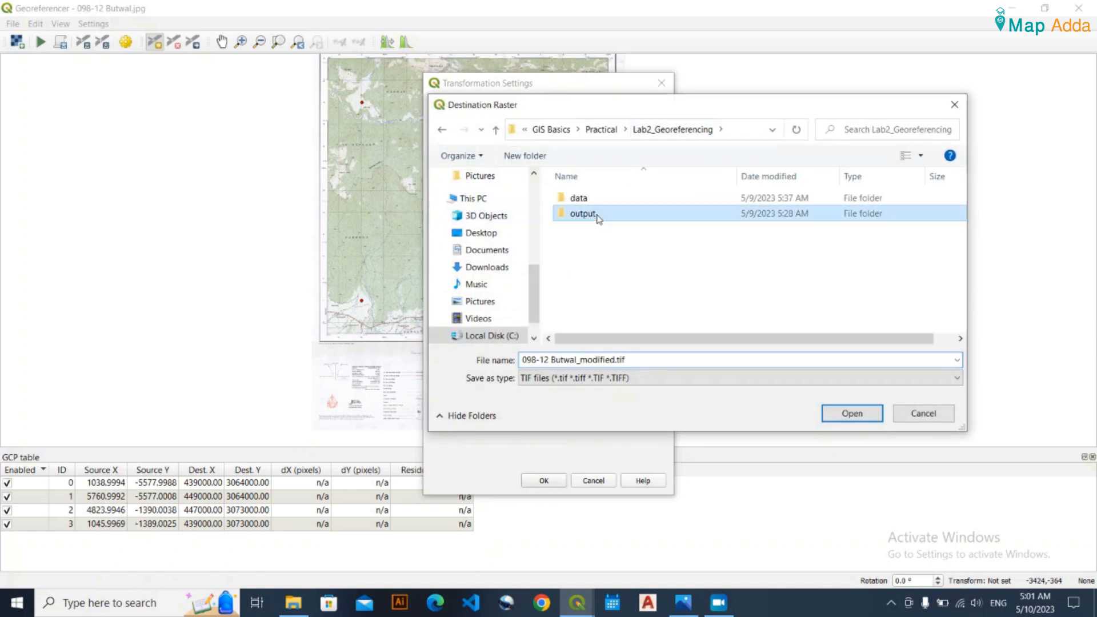
pyautogui.moveTo(652, 357); pyautogui.dragTo(510, 373)
pyautogui.write('Georeferenced')
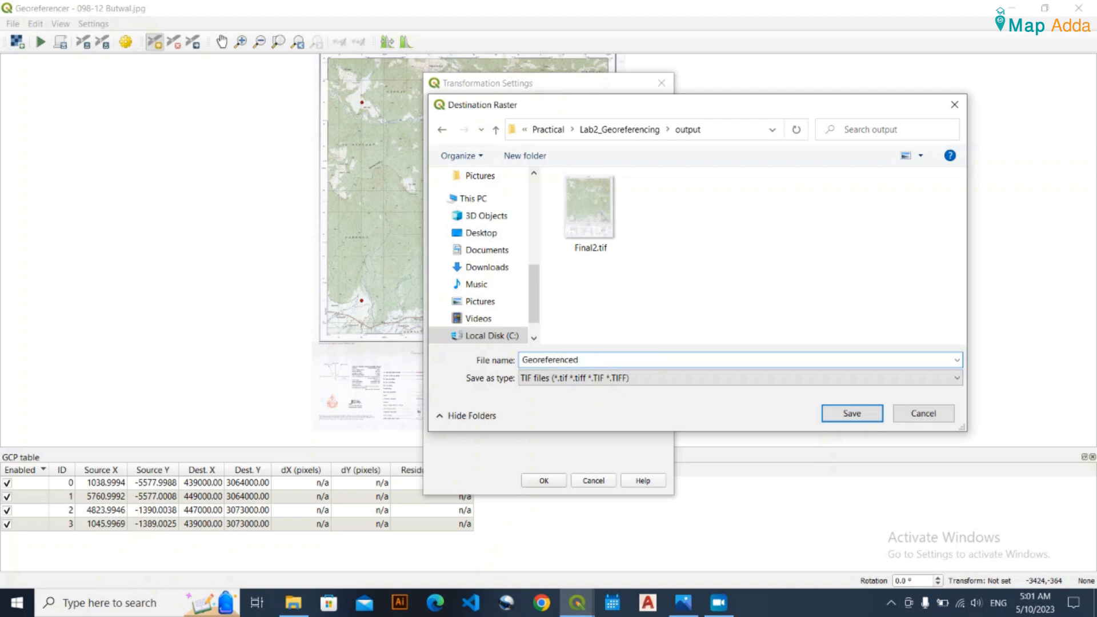
pyautogui.press('Return')
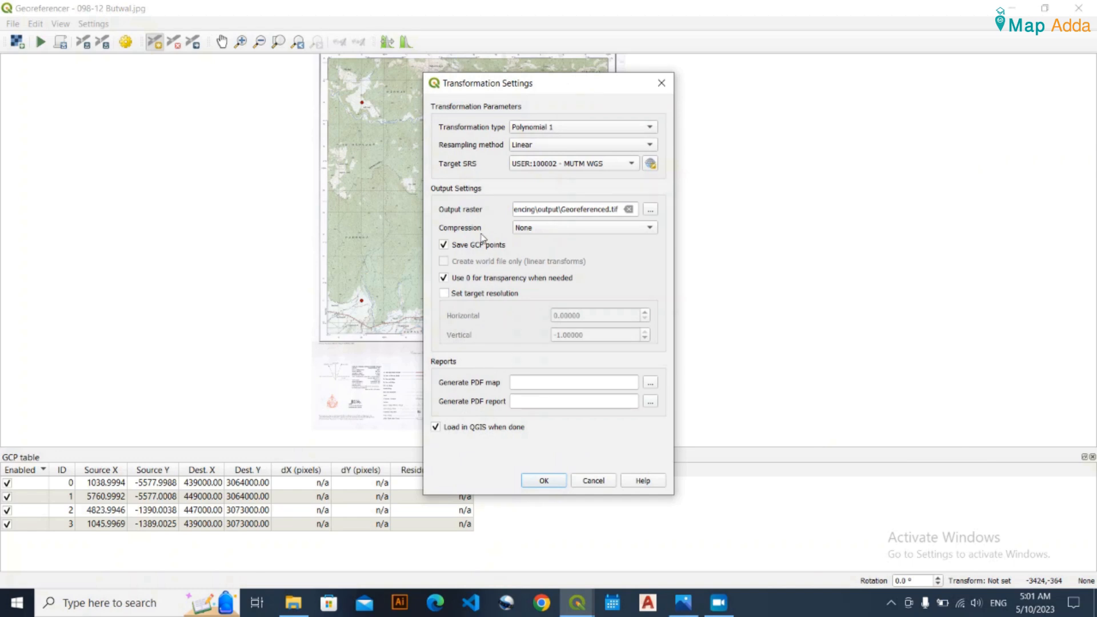
# Set the output compression to LZW and accept the transformation settings.
pyautogui.click(539, 230)
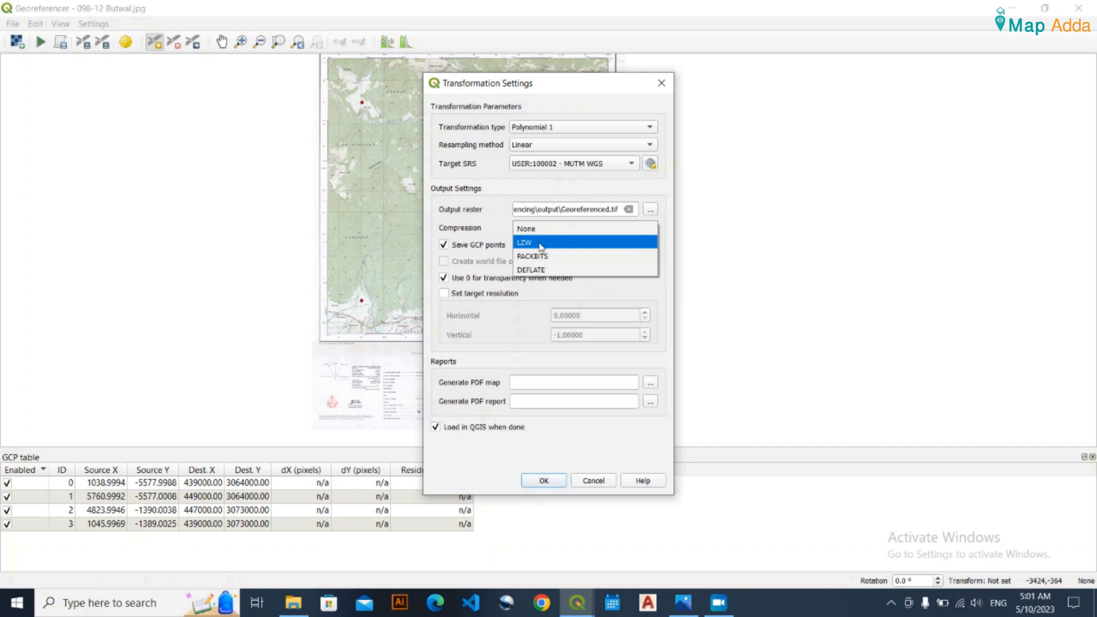
pyautogui.click(537, 242)
pyautogui.click(538, 228)
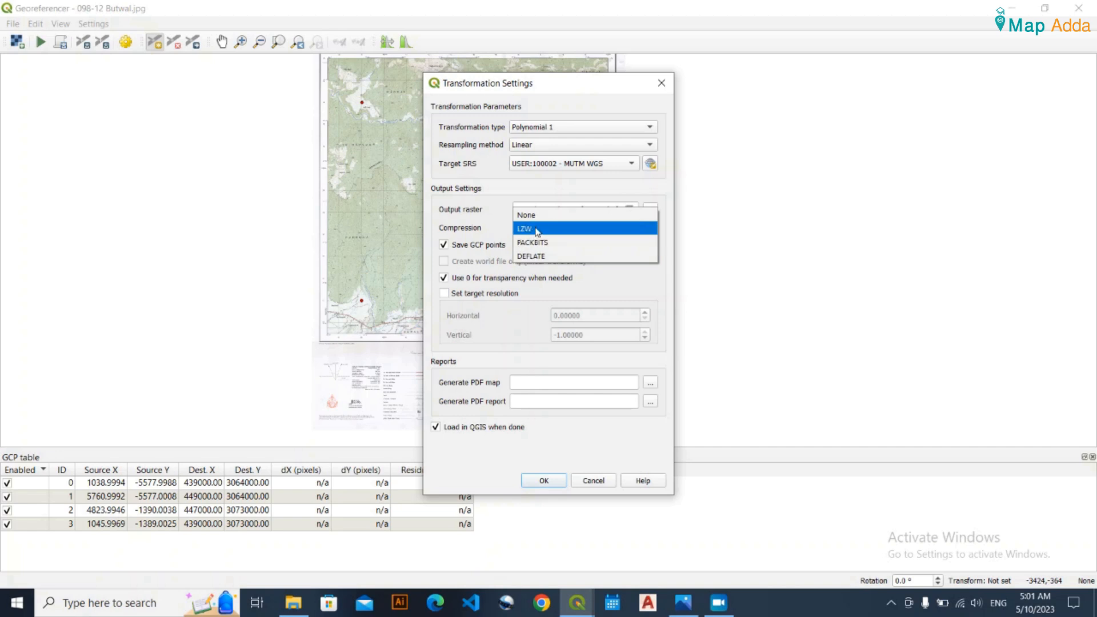
pyautogui.click(537, 230)
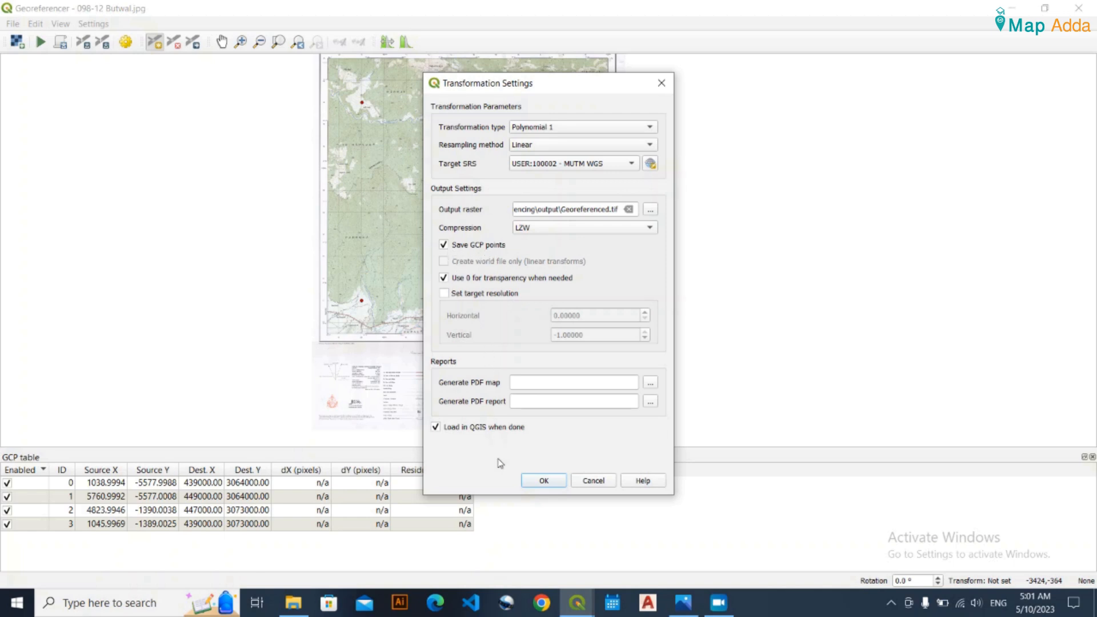
pyautogui.click(544, 481)
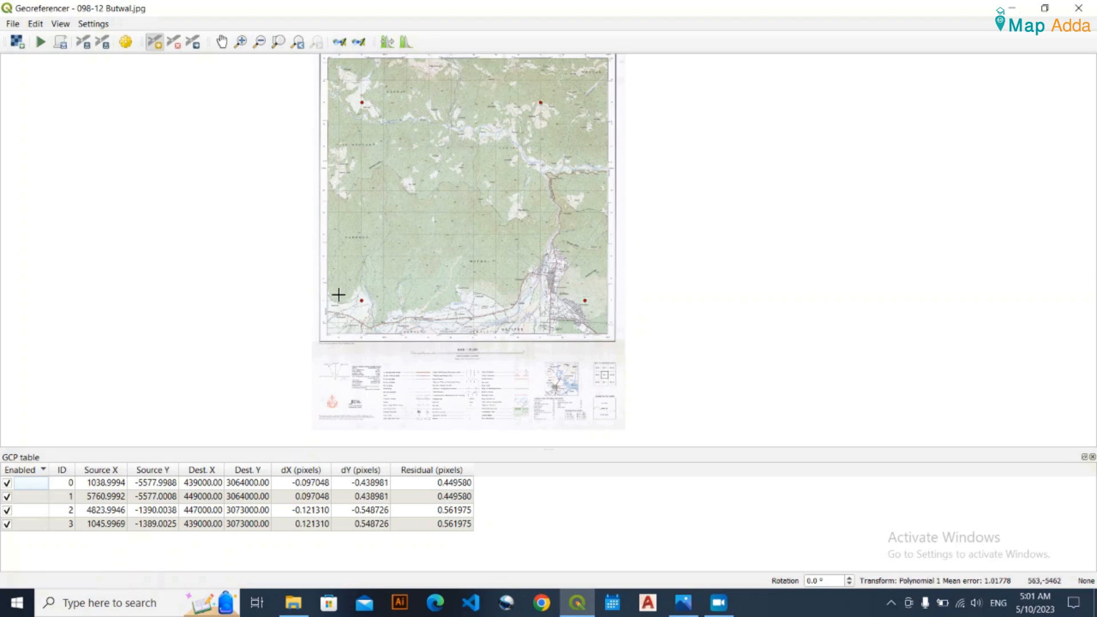
# Examine the residual line at the southwest control point, where easting line 39 crosses northing line 64, at pixel level.
pyautogui.scroll(3, 346, 327)
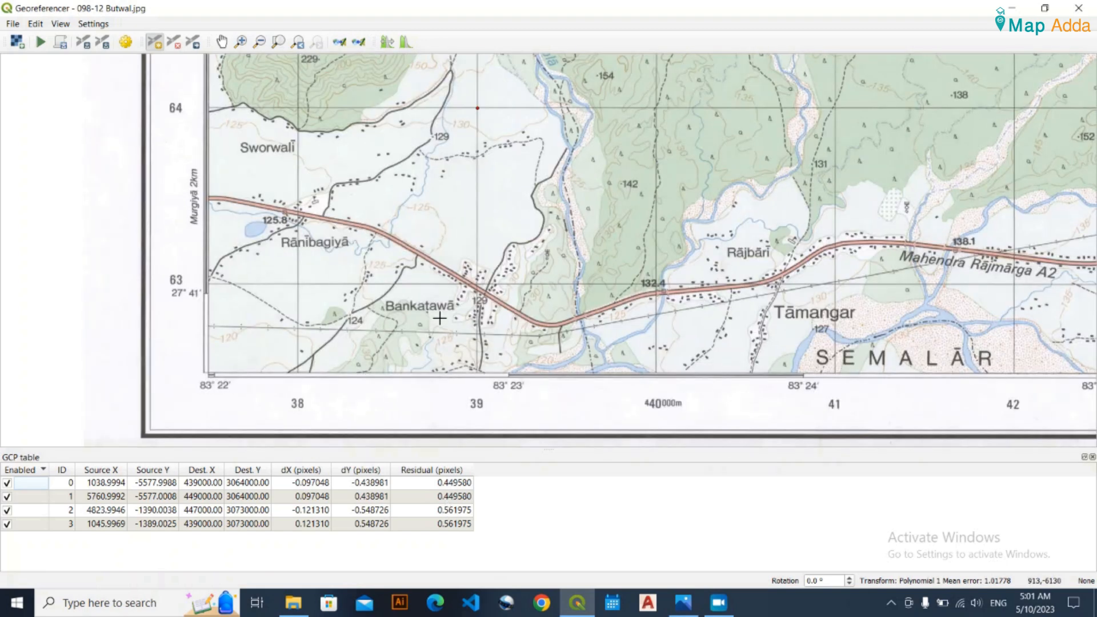
pyautogui.scroll(-1, 441, 285)
pyautogui.moveTo(454, 202); pyautogui.dragTo(428, 313)
pyautogui.scroll(5, 428, 313)
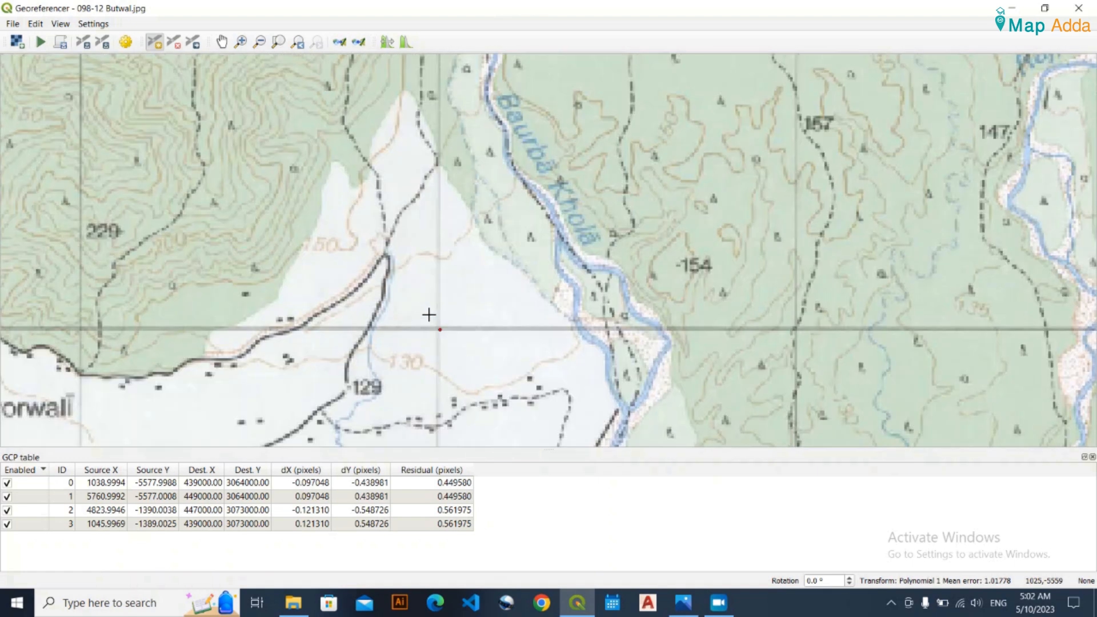
pyautogui.scroll(1, 454, 336)
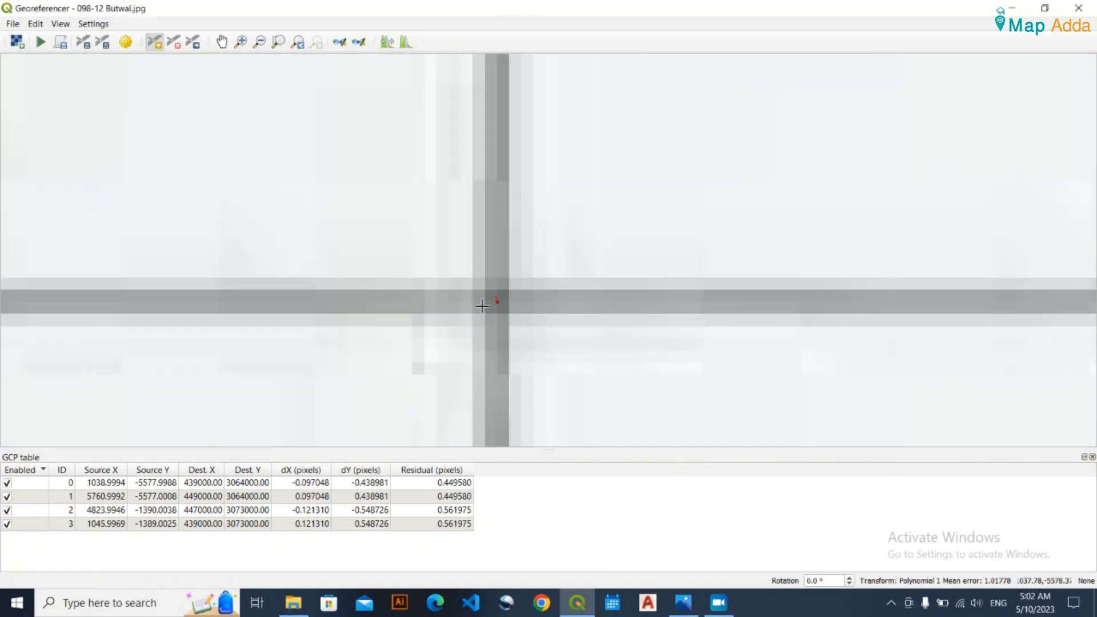
pyautogui.scroll(1, 510, 284)
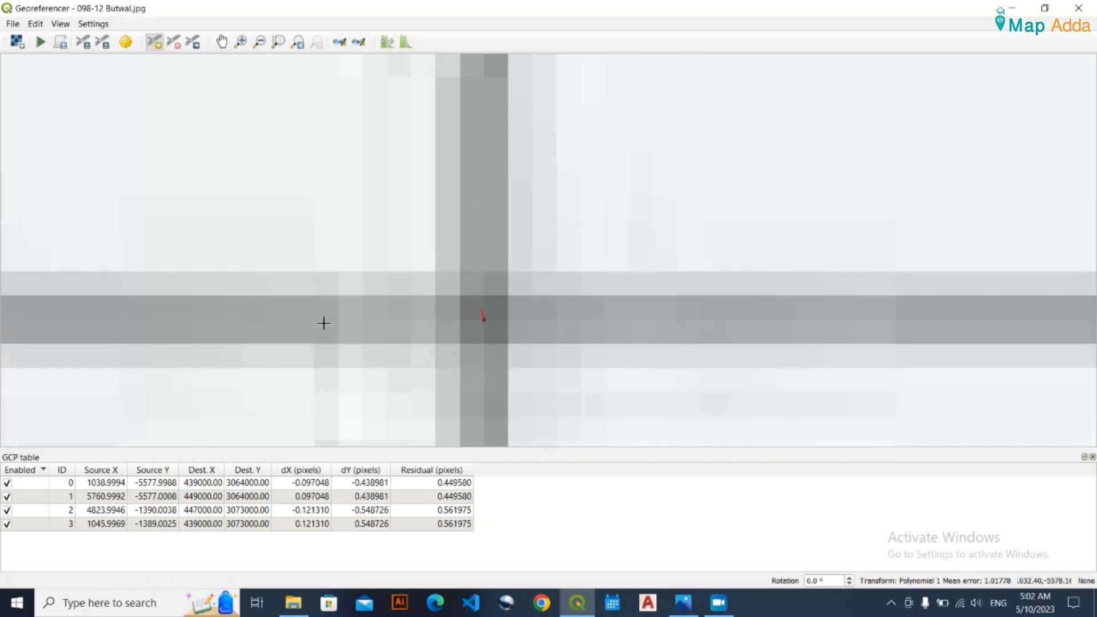
pyautogui.click(496, 276)
pyautogui.click(640, 238)
pyautogui.scroll(2, 528, 319)
pyautogui.scroll(-2, 363, 302)
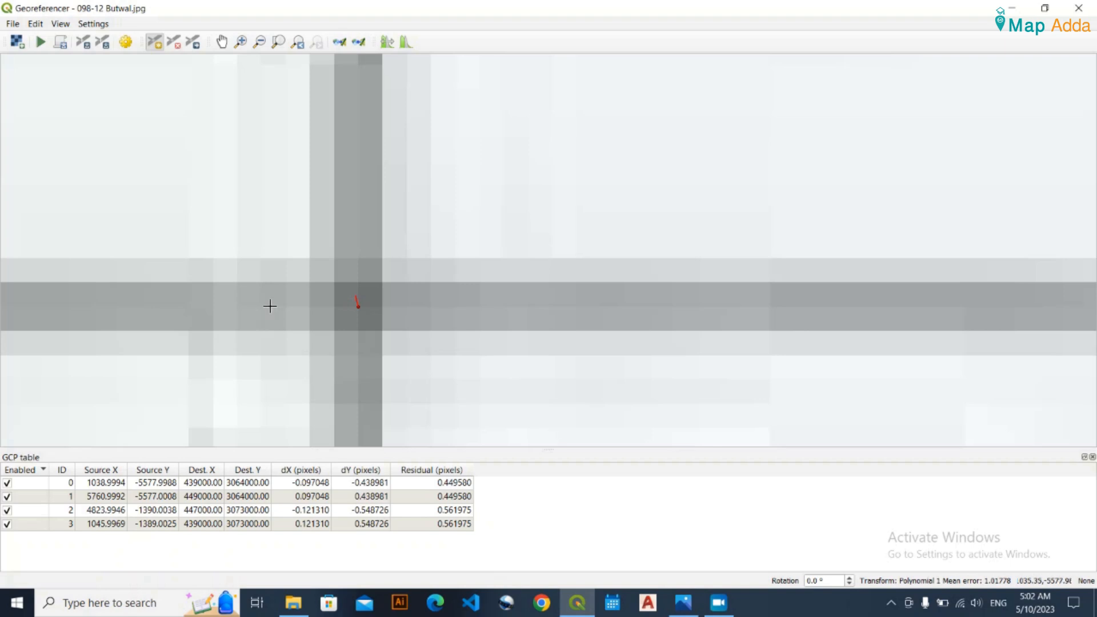
pyautogui.moveTo(269, 303); pyautogui.dragTo(425, 311)
pyautogui.scroll(2, 520, 313)
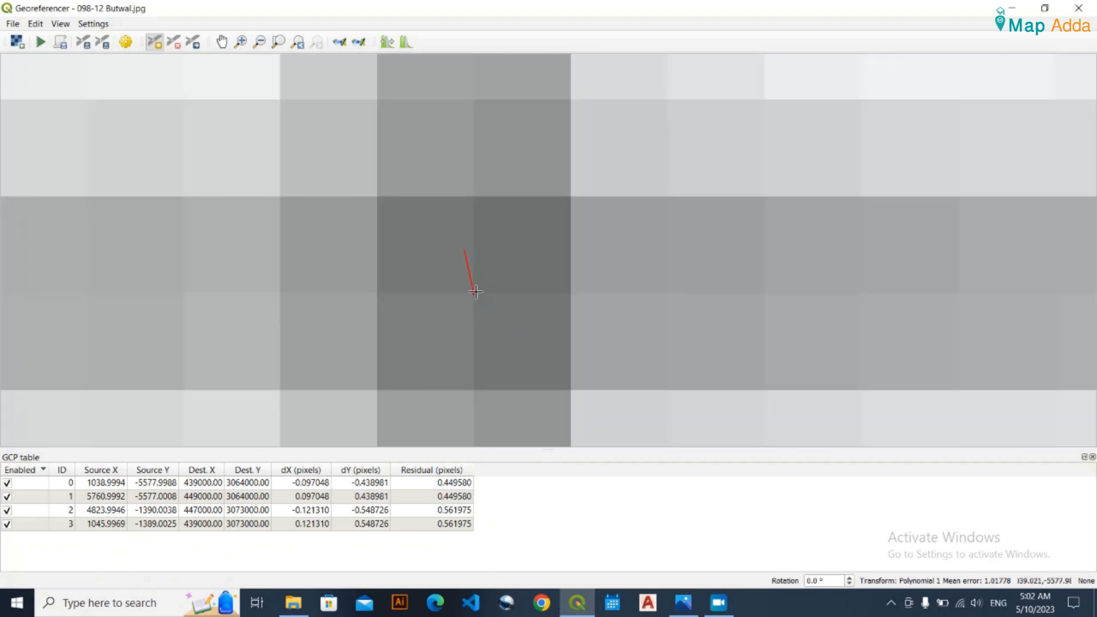
pyautogui.scroll(-3, 449, 273)
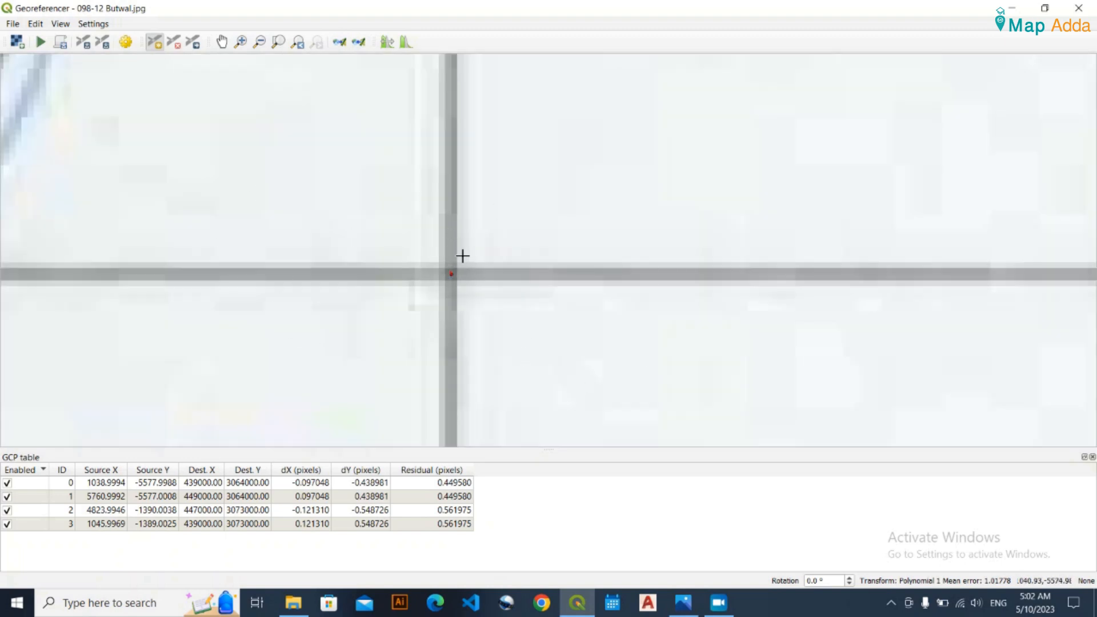
pyautogui.scroll(-3, 455, 280)
pyautogui.scroll(-1, 456, 280)
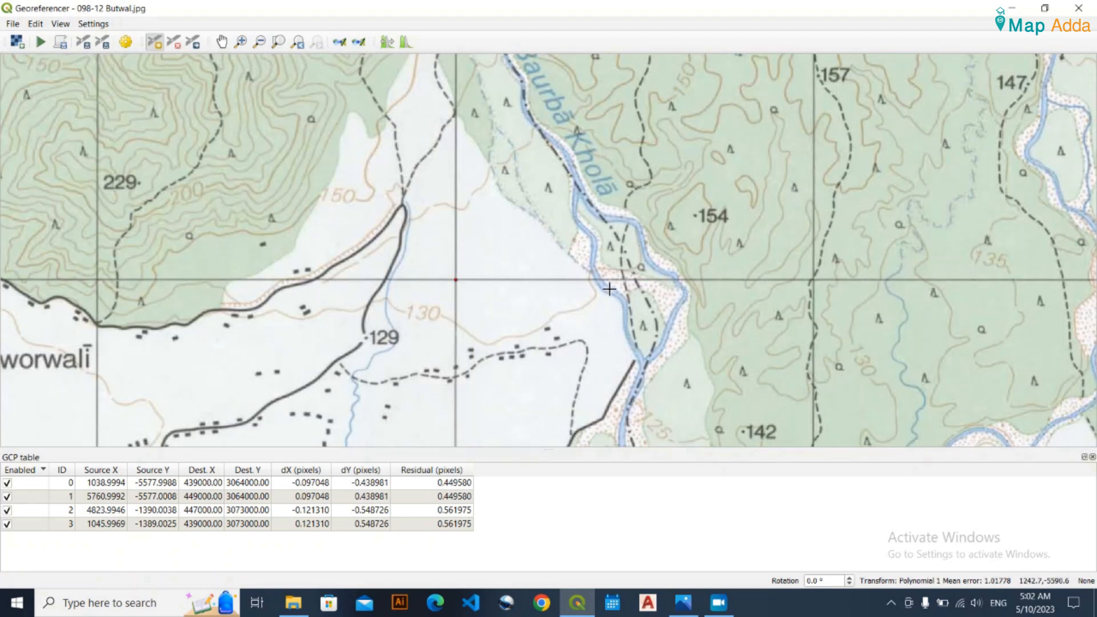
# Inspect the pixels of the grid-line crossing on northing line 64 beside the Suili Khola, east of the southwest control point.
pyautogui.moveTo(609, 289); pyautogui.dragTo(343, 311)
pyautogui.scroll(-2, 342, 310)
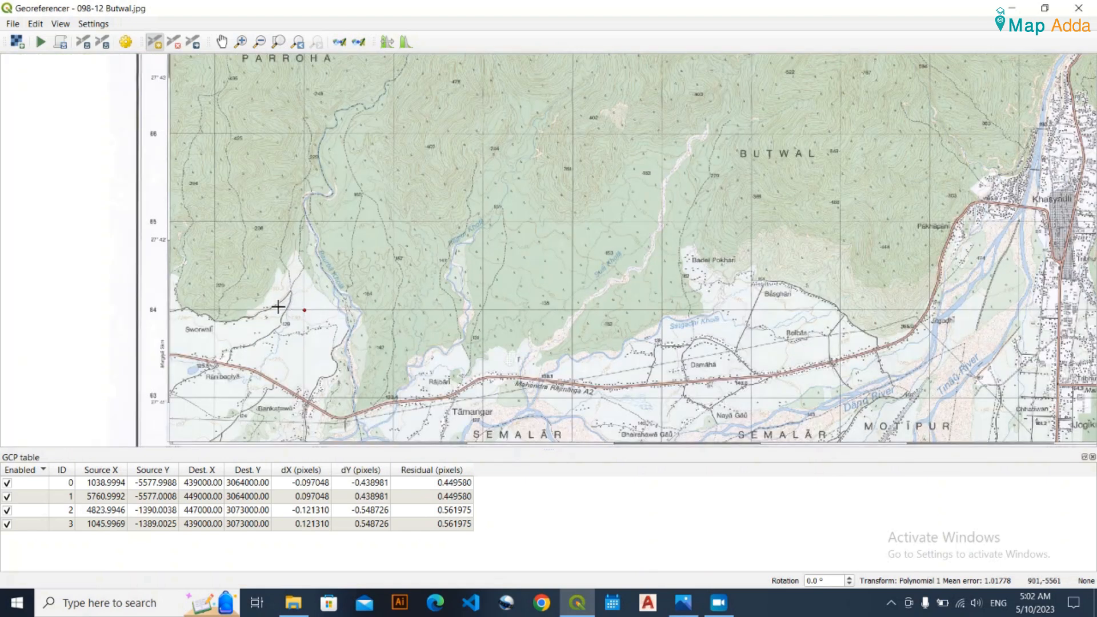
pyautogui.scroll(1, 298, 311)
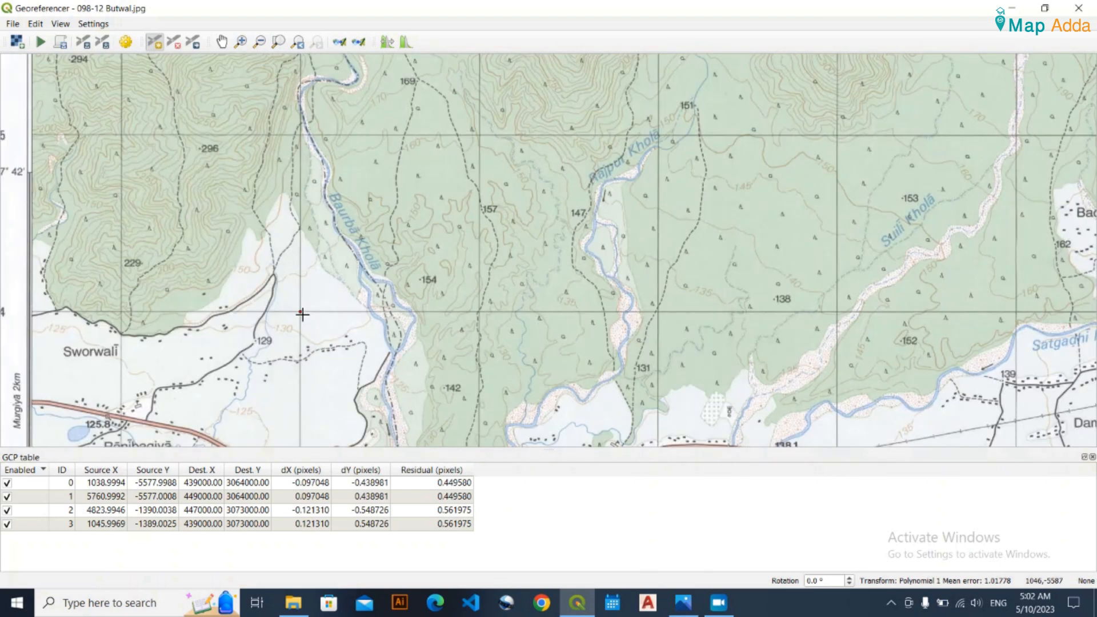
pyautogui.moveTo(479, 320); pyautogui.dragTo(123, 287)
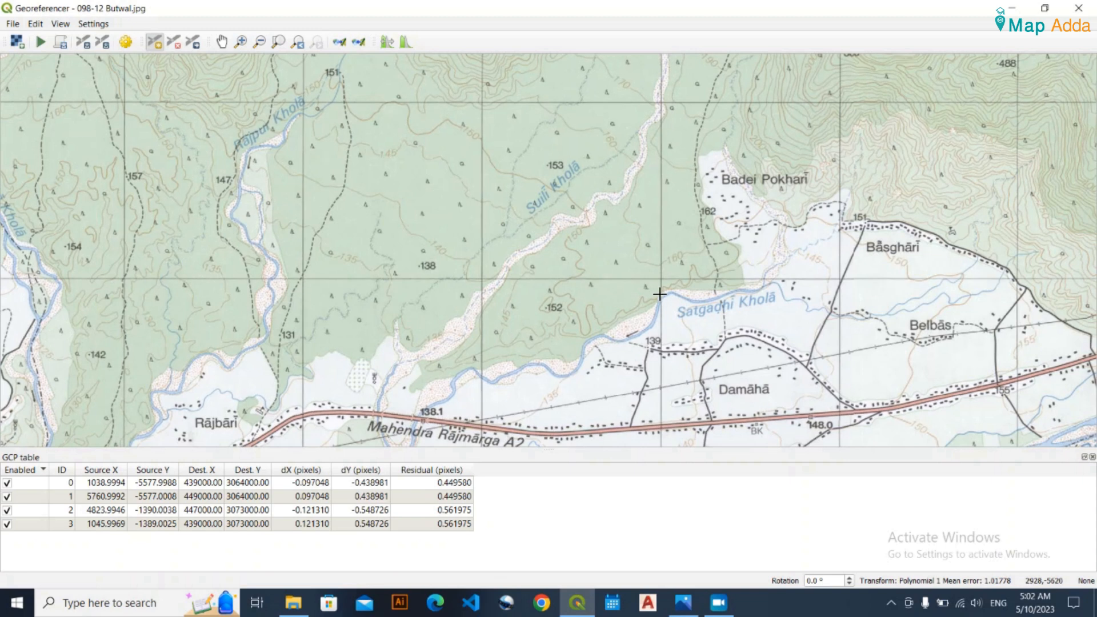
pyautogui.scroll(1, 674, 272)
pyautogui.scroll(2, 272, 284)
pyautogui.scroll(2, 160, 211)
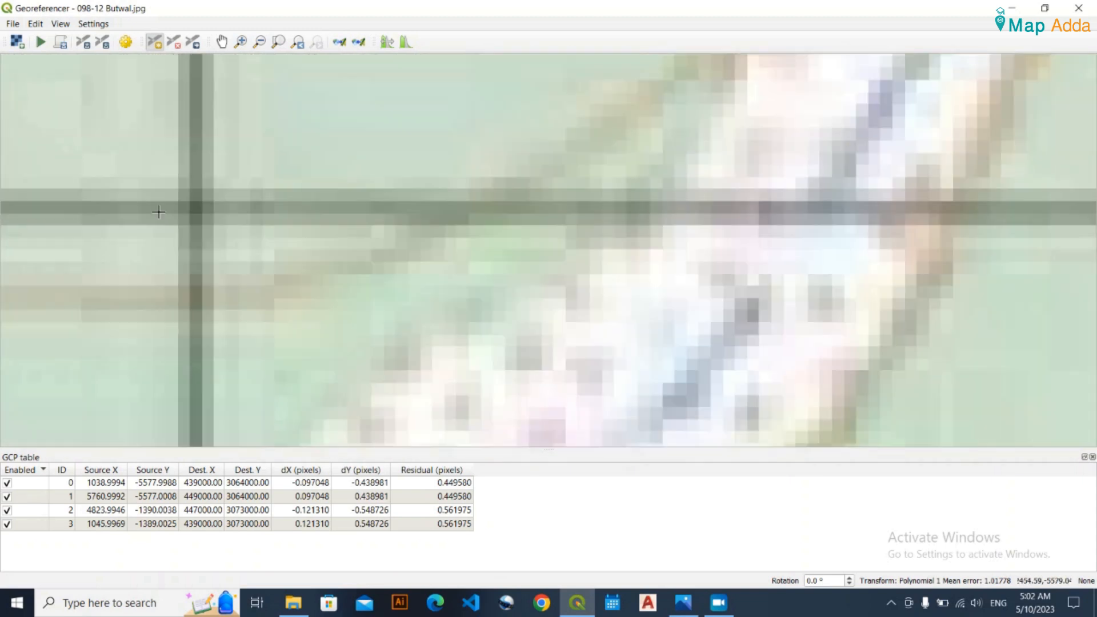
pyautogui.scroll(2, 202, 209)
pyautogui.scroll(1, 202, 209)
pyautogui.scroll(-2, 228, 217)
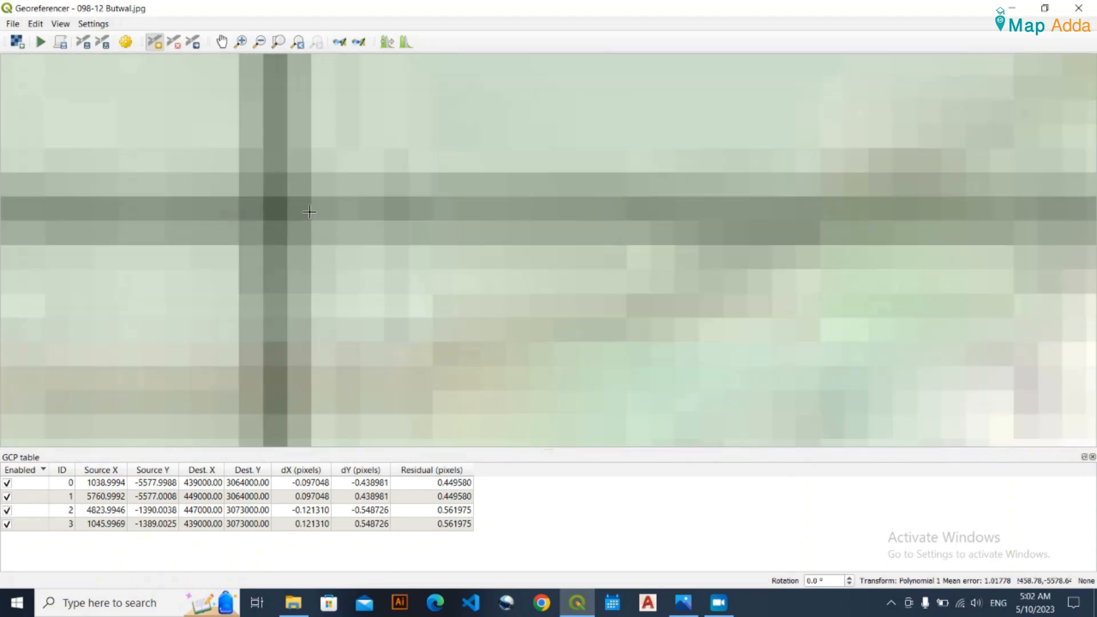
pyautogui.scroll(1, 276, 206)
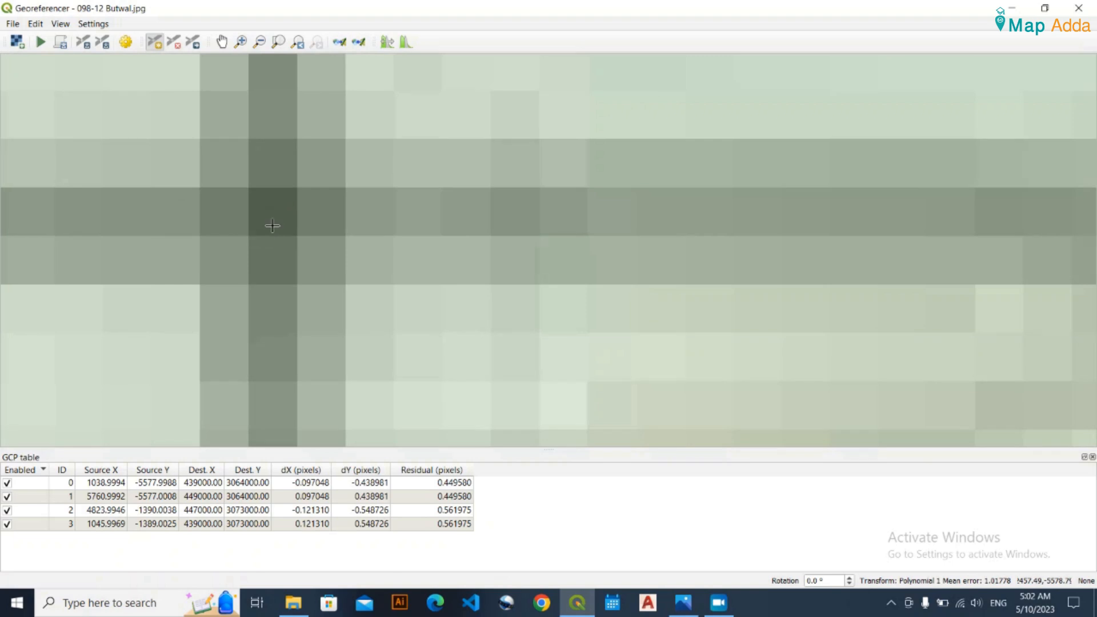
pyautogui.scroll(-6, 270, 223)
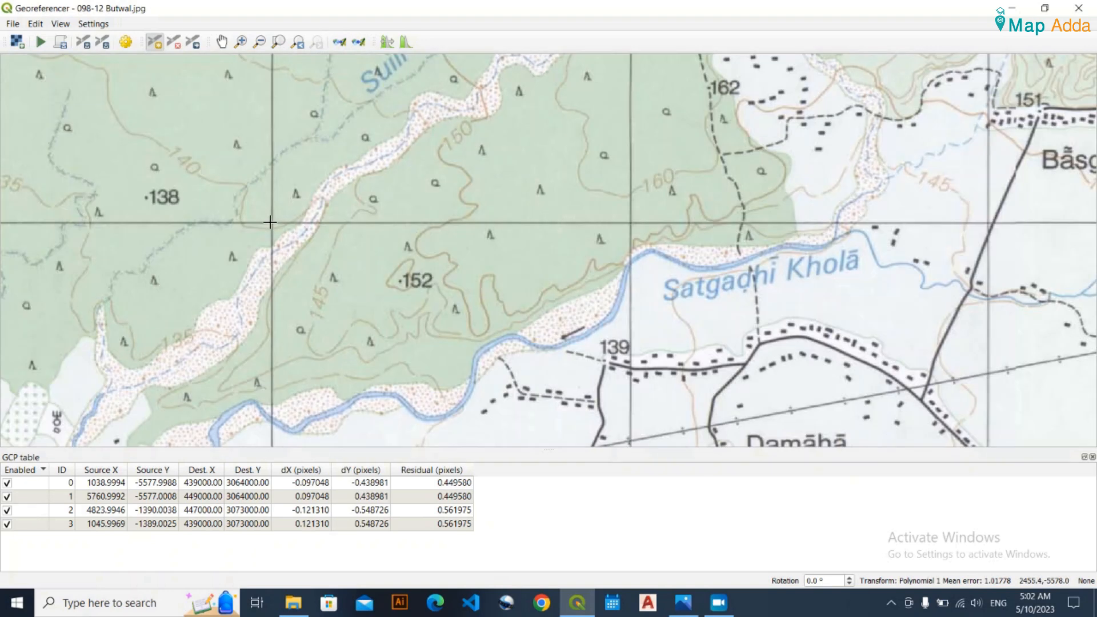
pyautogui.scroll(5, 270, 221)
pyautogui.scroll(2, 274, 224)
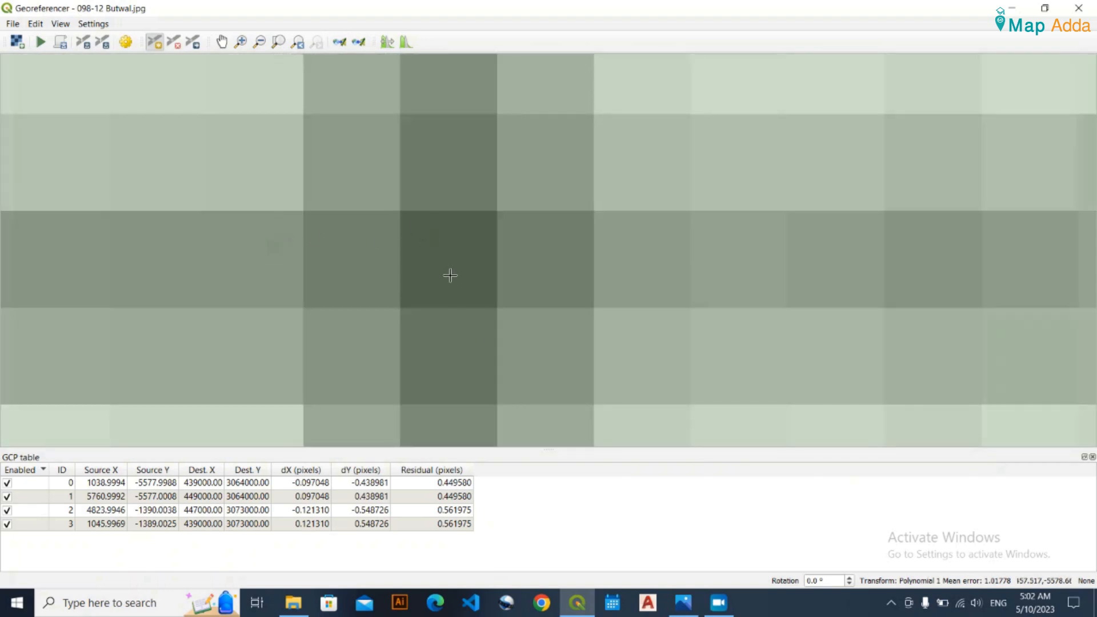
pyautogui.scroll(-6, 462, 302)
pyautogui.scroll(5, 462, 305)
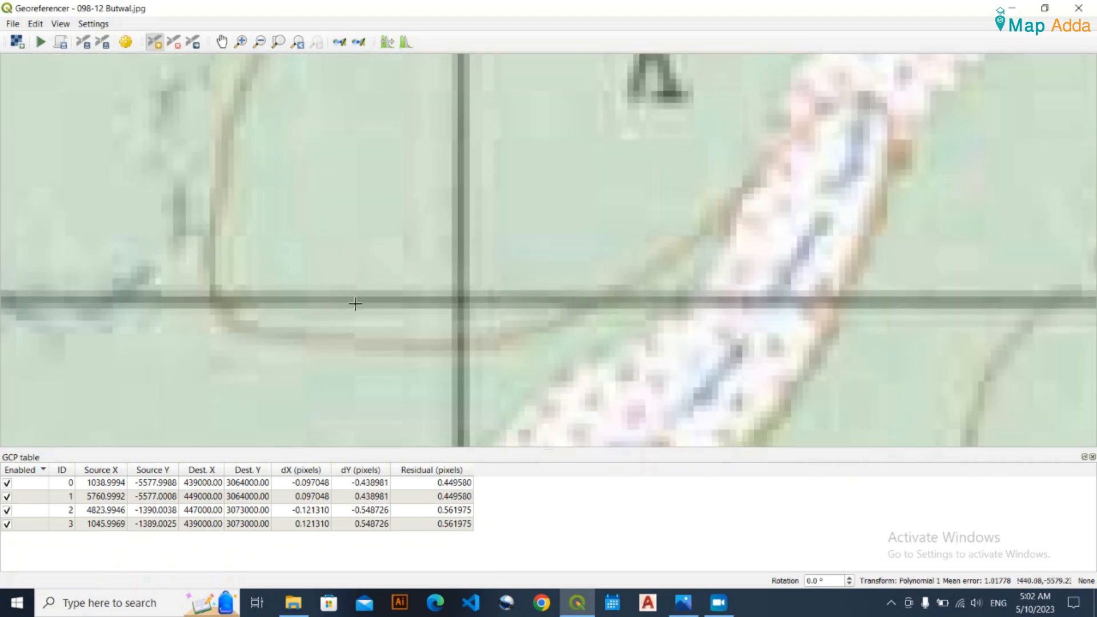
pyautogui.scroll(-2, 358, 313)
# Return to the southwest control point and compare its residual line with the residuals in the GCP table.
pyautogui.moveTo(129, 301); pyautogui.dragTo(751, 240)
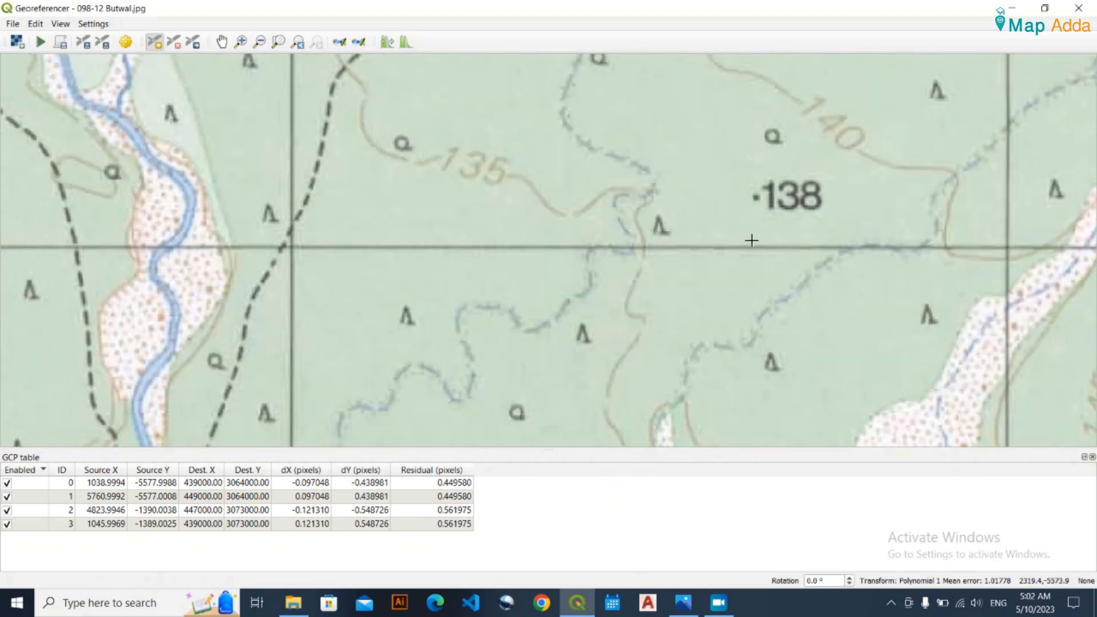
pyautogui.scroll(-2, 671, 237)
pyautogui.moveTo(321, 282); pyautogui.dragTo(434, 291)
pyautogui.scroll(-2, 434, 291)
pyautogui.scroll(8, 573, 313)
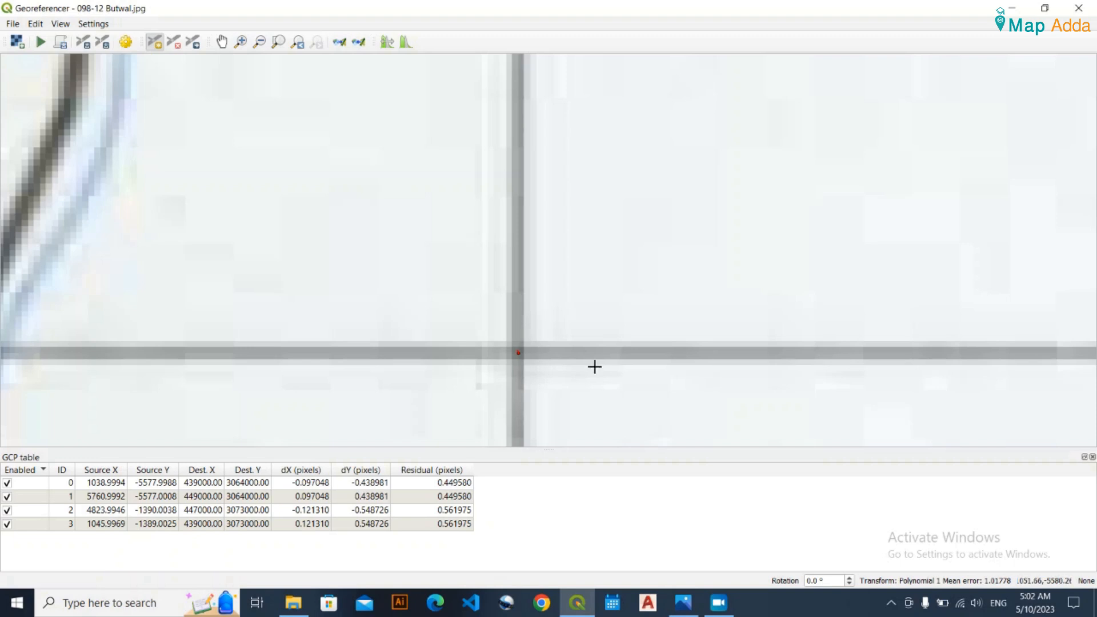
pyautogui.scroll(2, 533, 374)
pyautogui.scroll(-4, 445, 289)
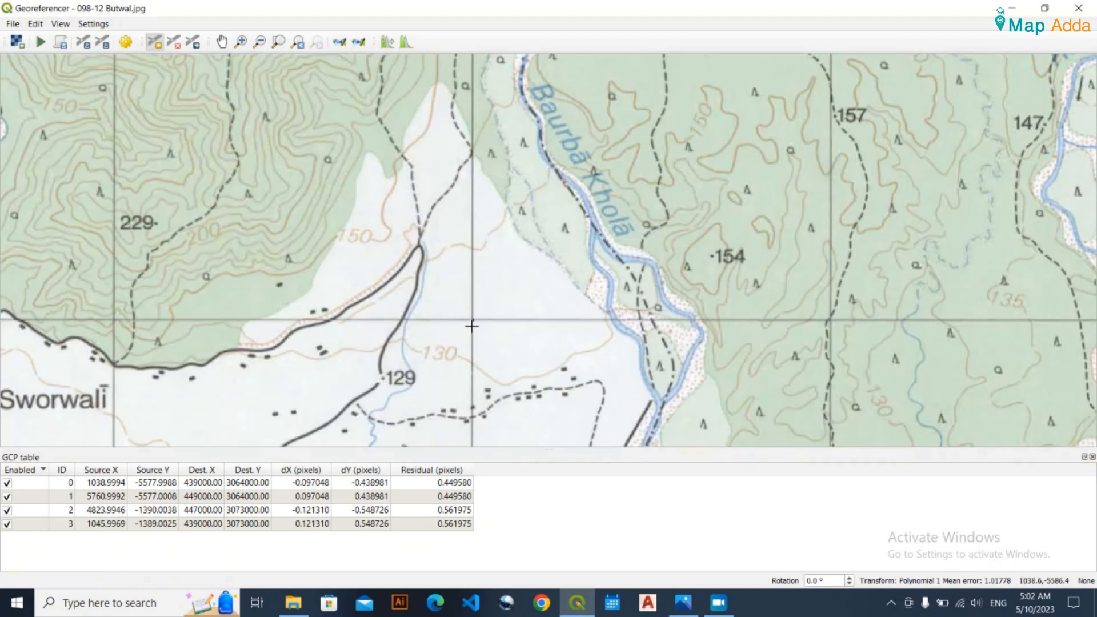
pyautogui.scroll(6, 467, 325)
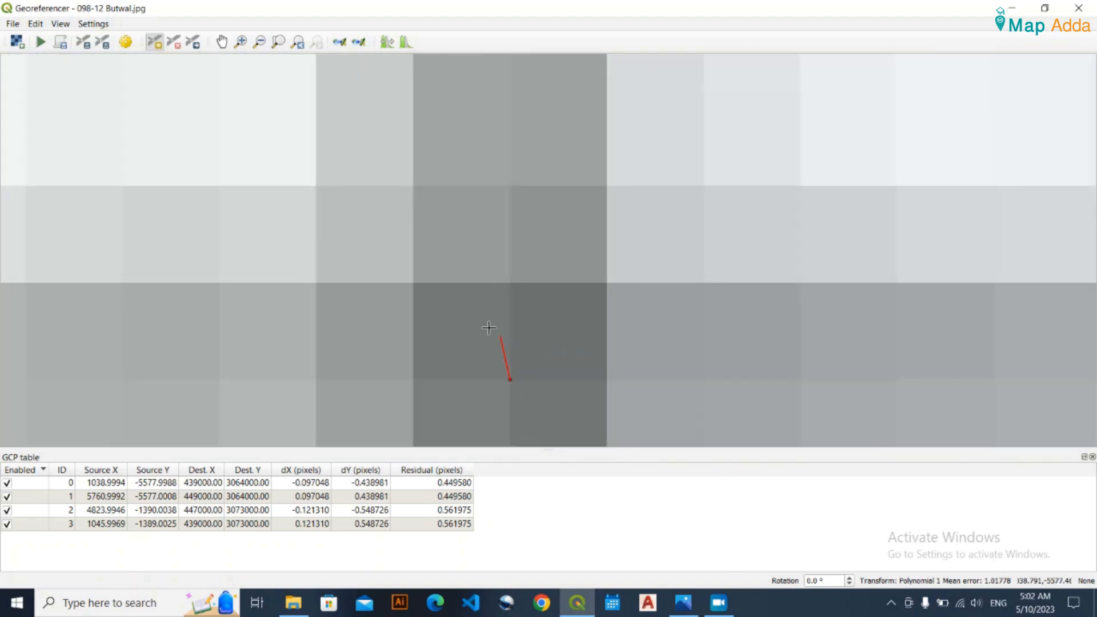
pyautogui.scroll(-5, 486, 334)
pyautogui.scroll(-3, 485, 339)
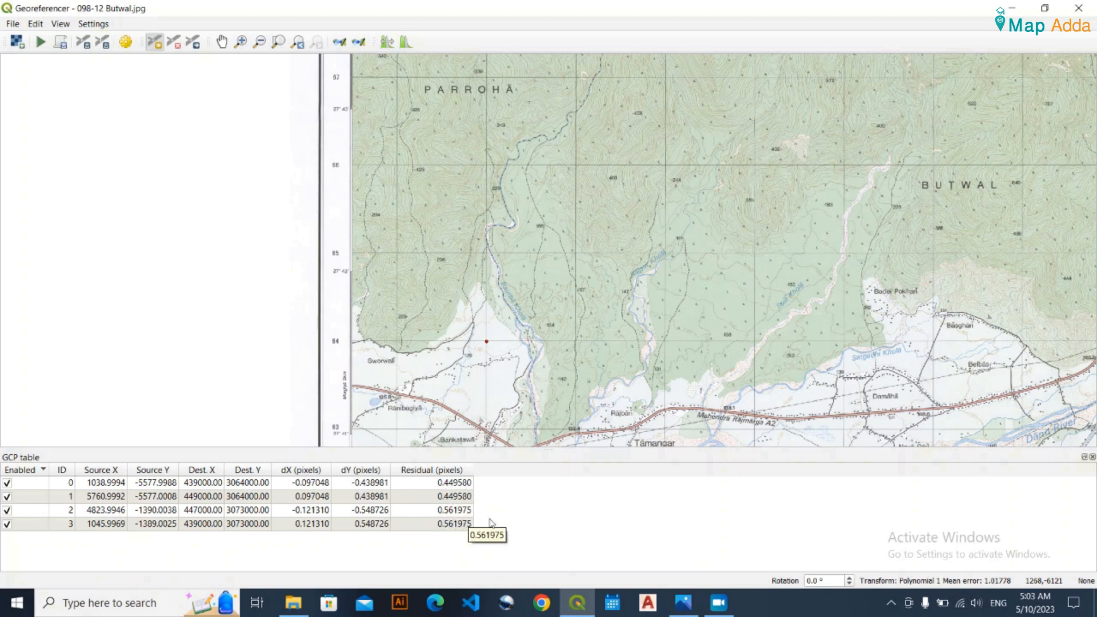
# Run the georeferencing and return to the main QGIS window with the output raster.
pyautogui.click(44, 45)
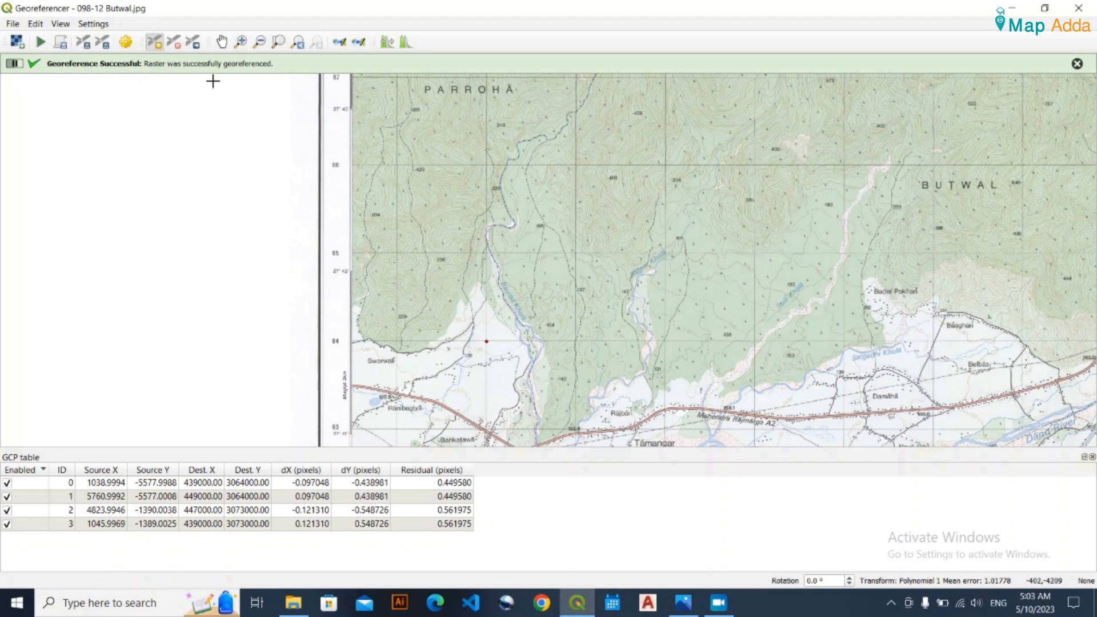
pyautogui.click(1012, 8)
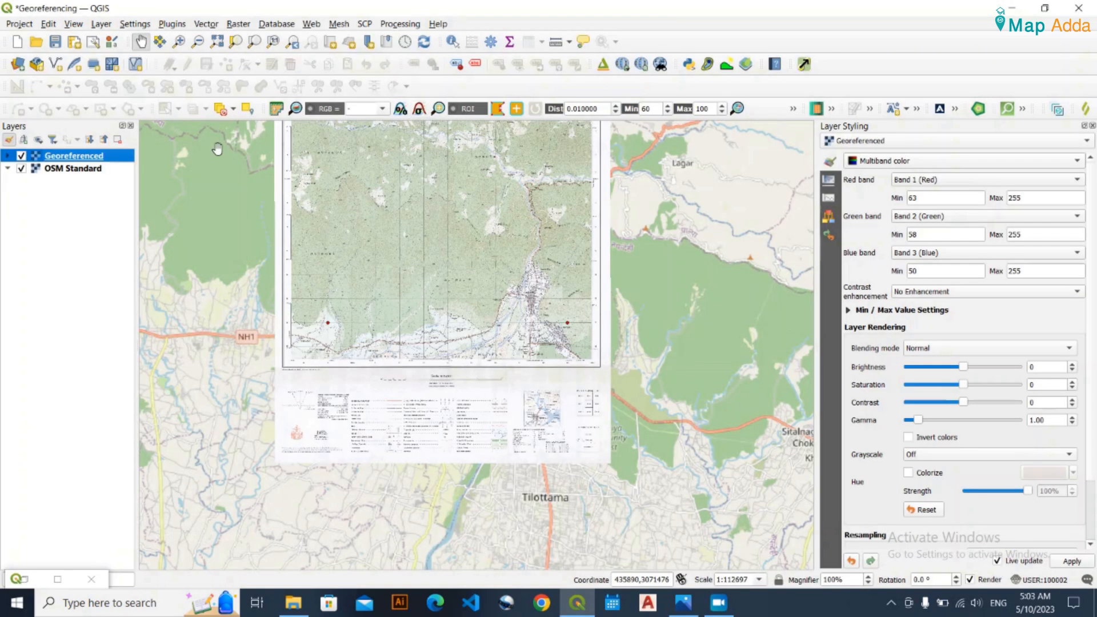
pyautogui.click(87, 207)
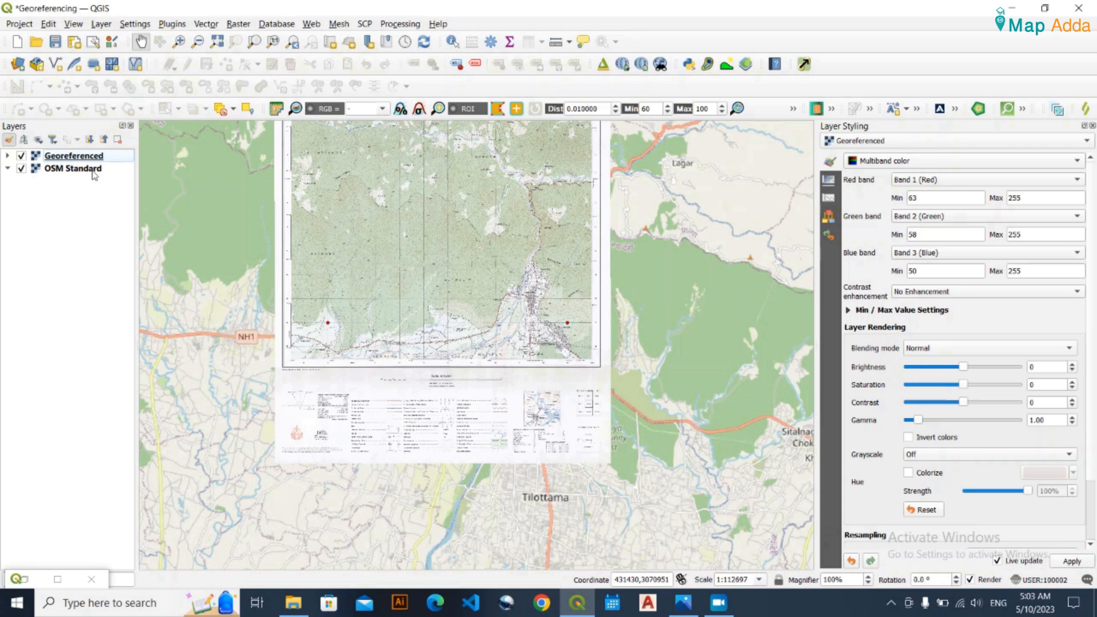
# Hide the Georeferenced layer to compare its location with the OSM Standard basemap.
pyautogui.scroll(1, 434, 273)
pyautogui.scroll(-2, 434, 273)
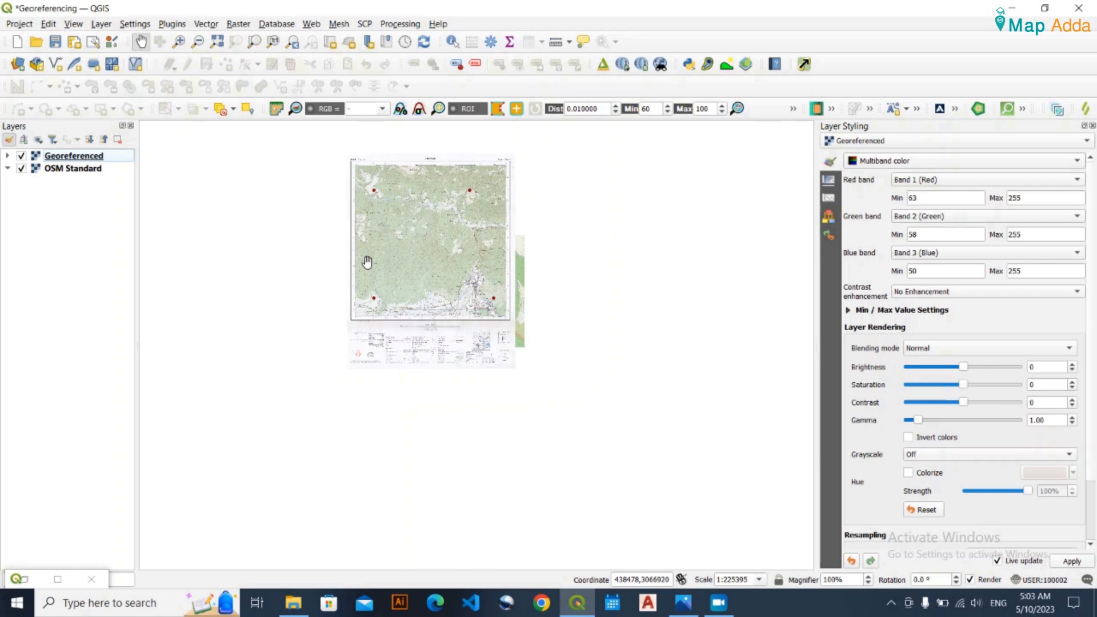
pyautogui.scroll(1, 366, 262)
pyautogui.click(21, 155)
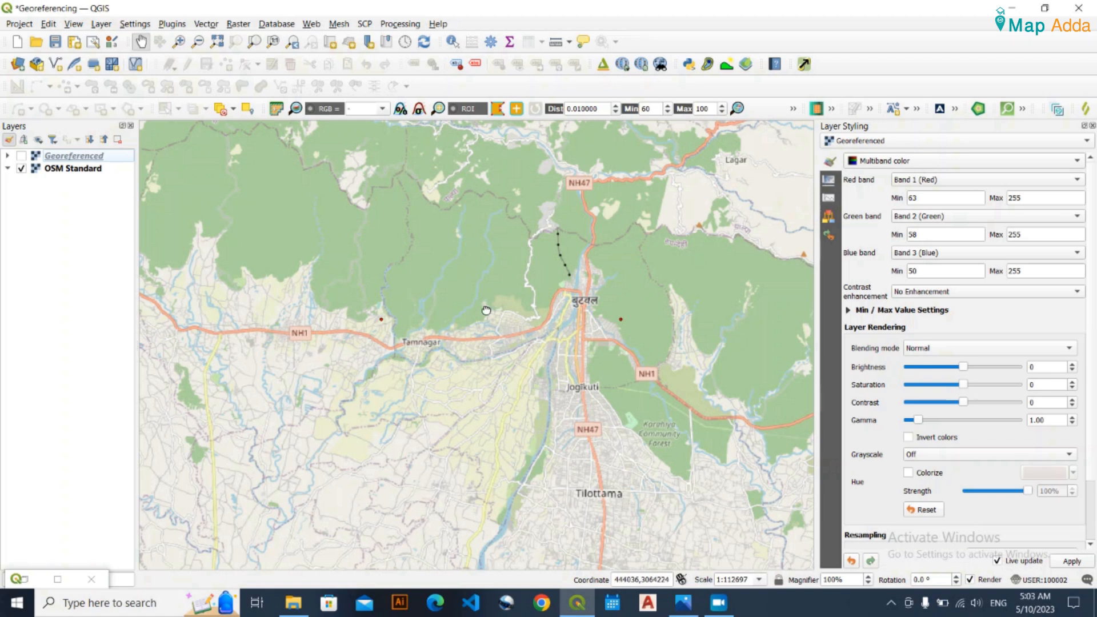
# Examine the OSM basemap around Butwal and Tamnagar, and show the Georeferenced layer over it again.
pyautogui.moveTo(487, 310); pyautogui.dragTo(450, 302)
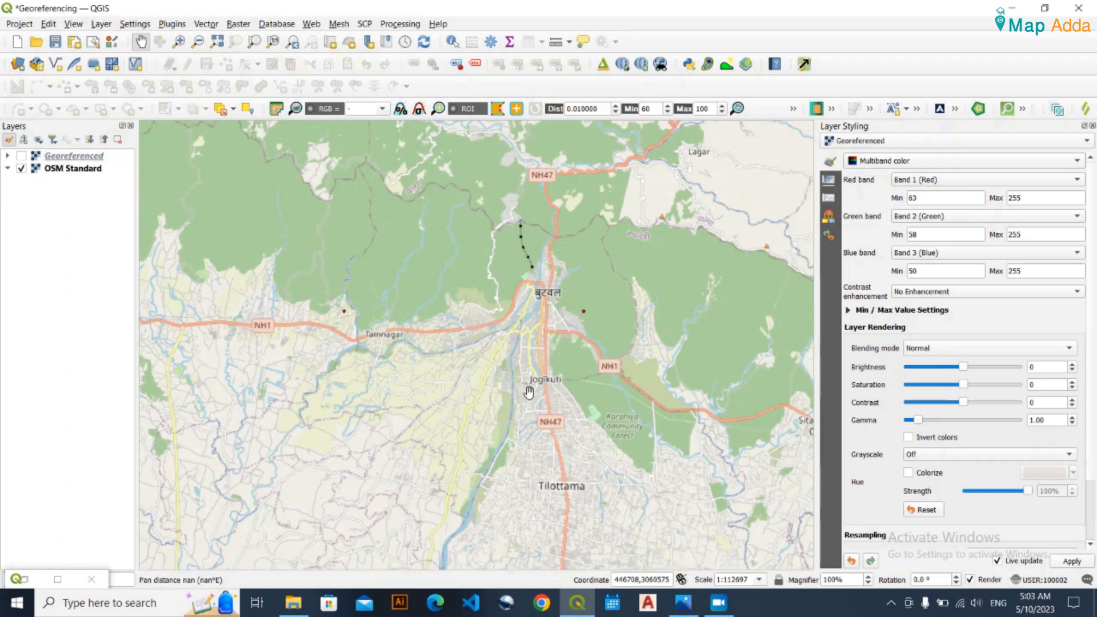
pyautogui.scroll(1, 484, 300)
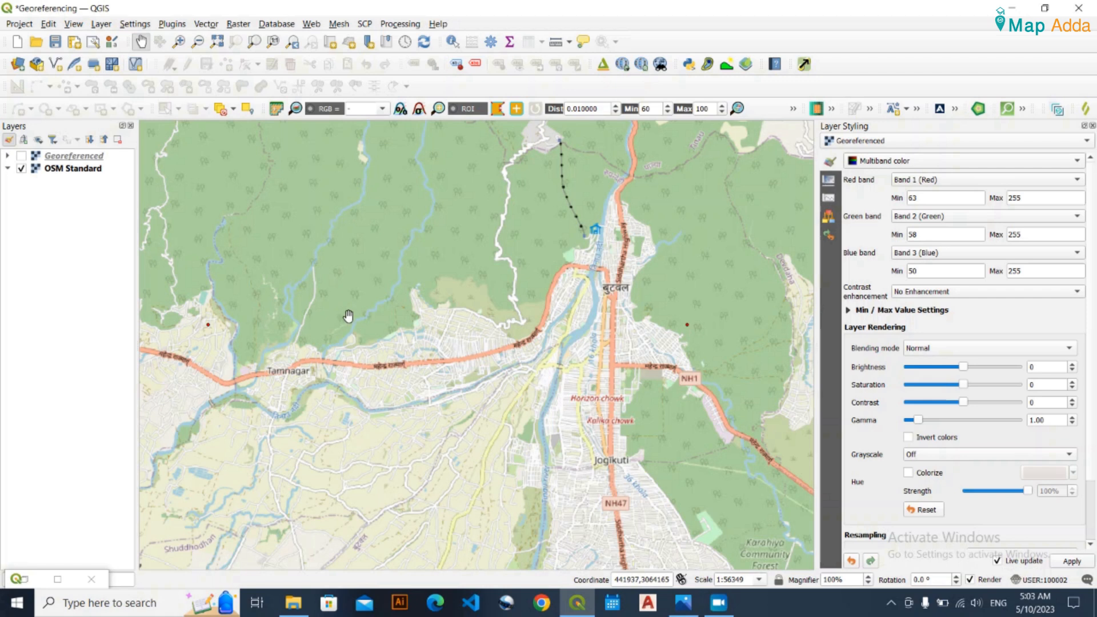
pyautogui.scroll(-1, 348, 316)
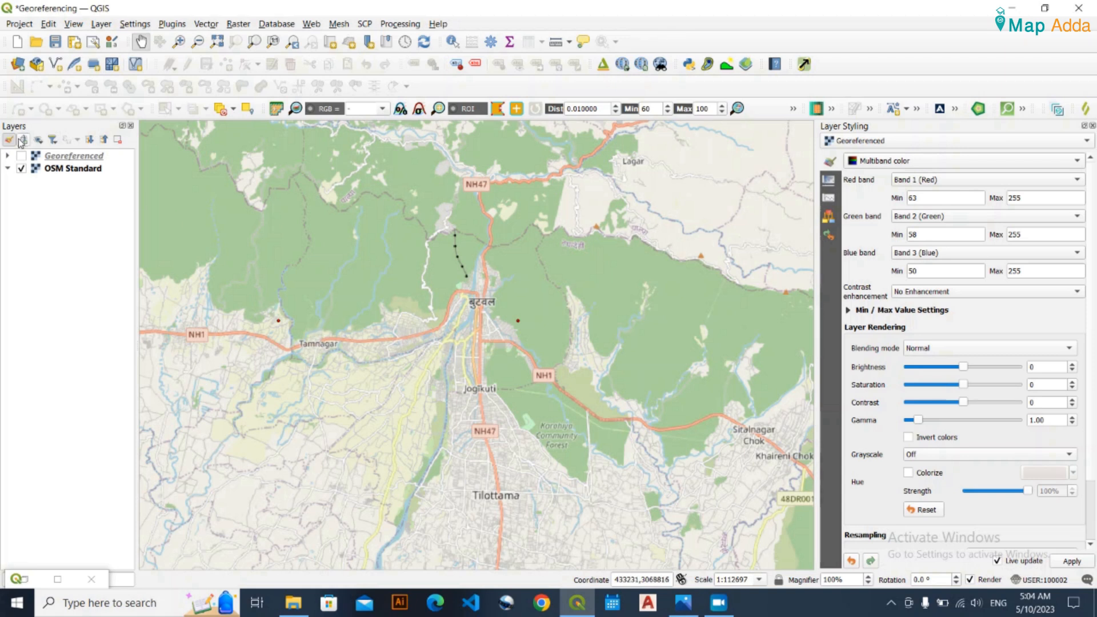
pyautogui.click(21, 157)
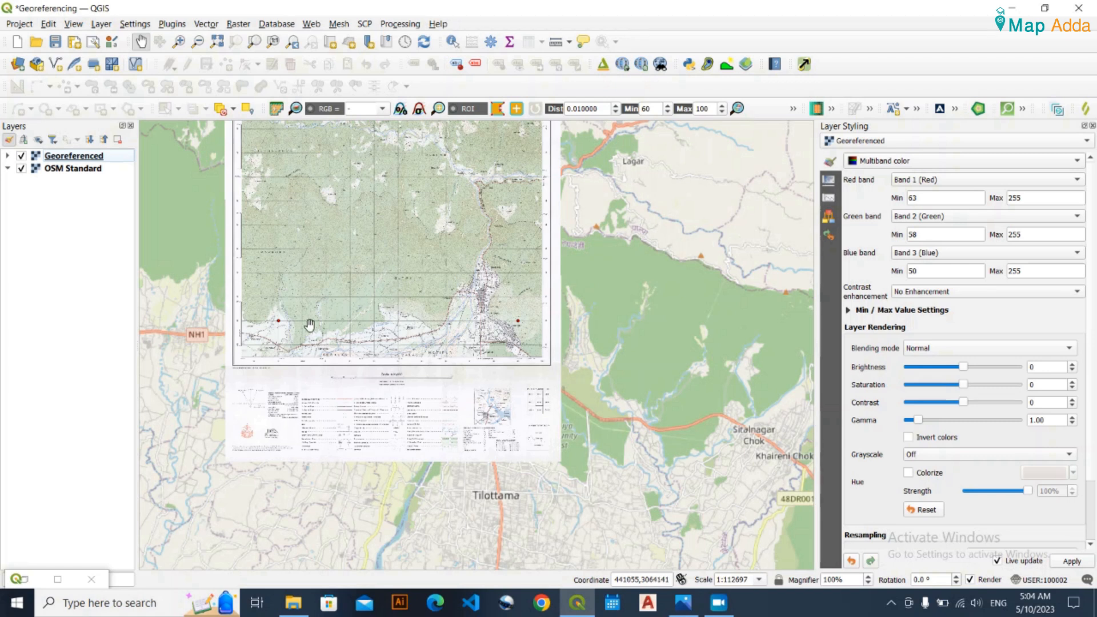
# Compare the highway through Rānibagiyā and Bankatawā at the scanned map's southwest edge with the adjoining NH1 on the basemap.
pyautogui.scroll(3, 247, 354)
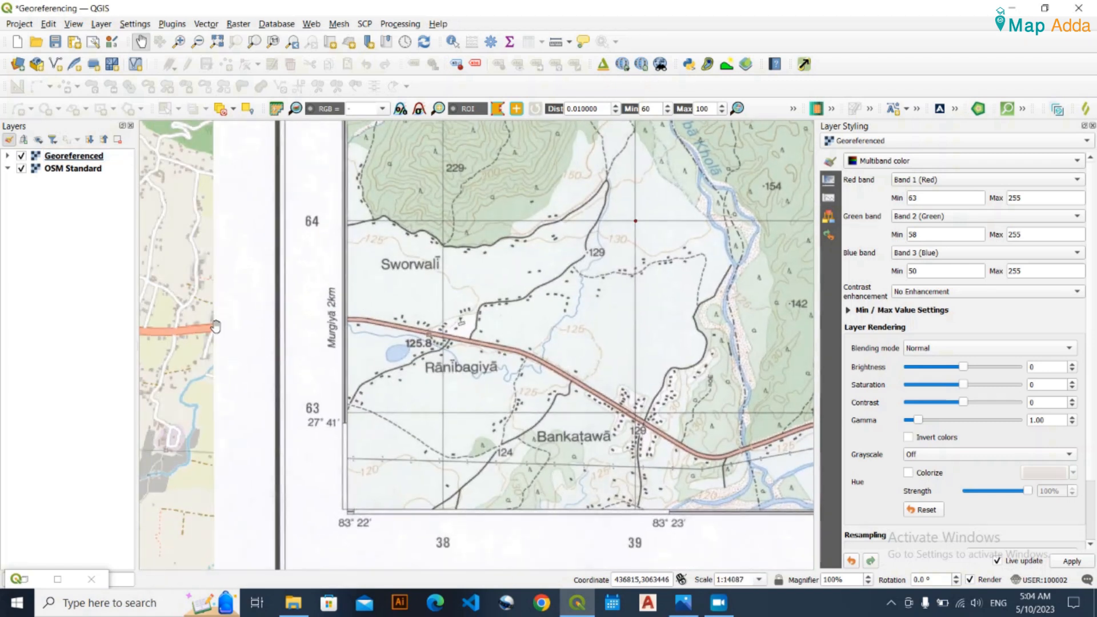
pyautogui.moveTo(366, 287); pyautogui.dragTo(492, 265)
pyautogui.scroll(-1, 491, 266)
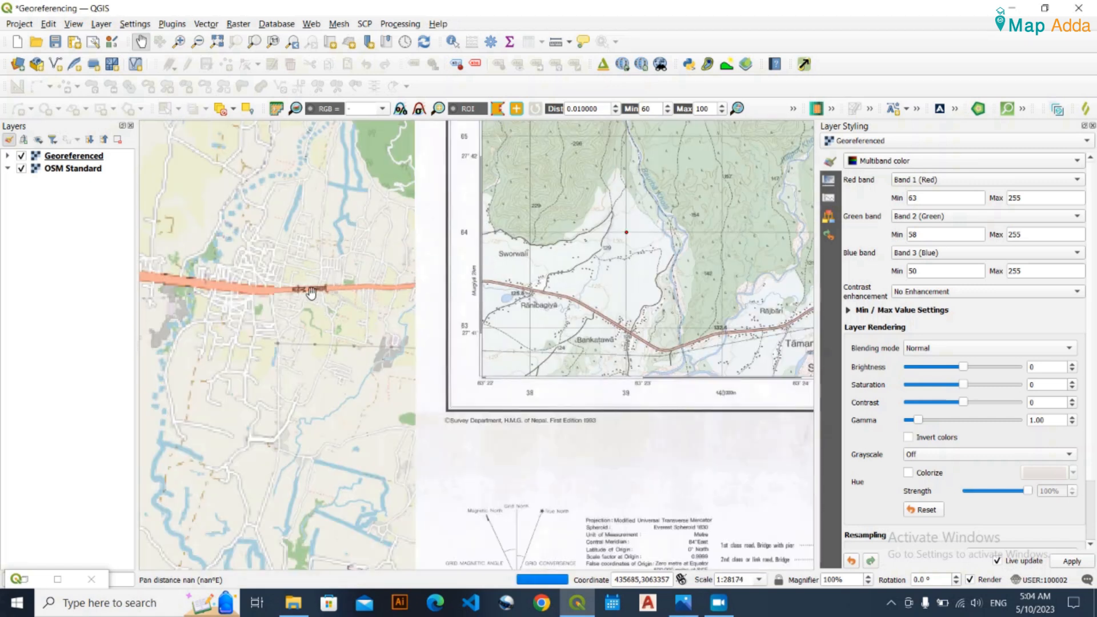
pyautogui.scroll(1, 508, 296)
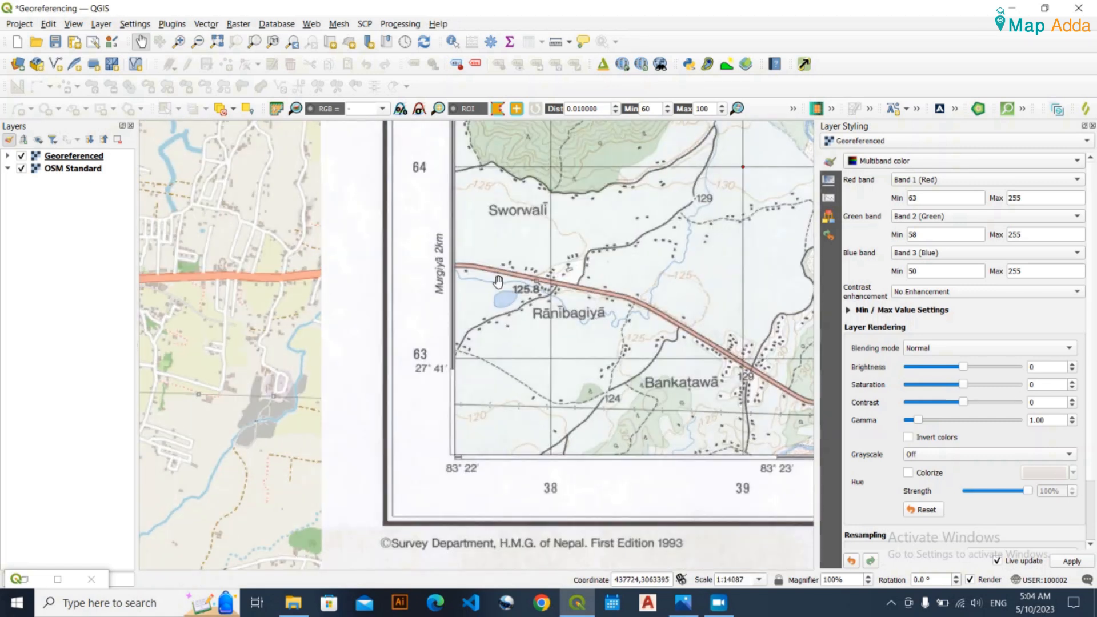
pyautogui.moveTo(420, 293); pyautogui.dragTo(218, 282)
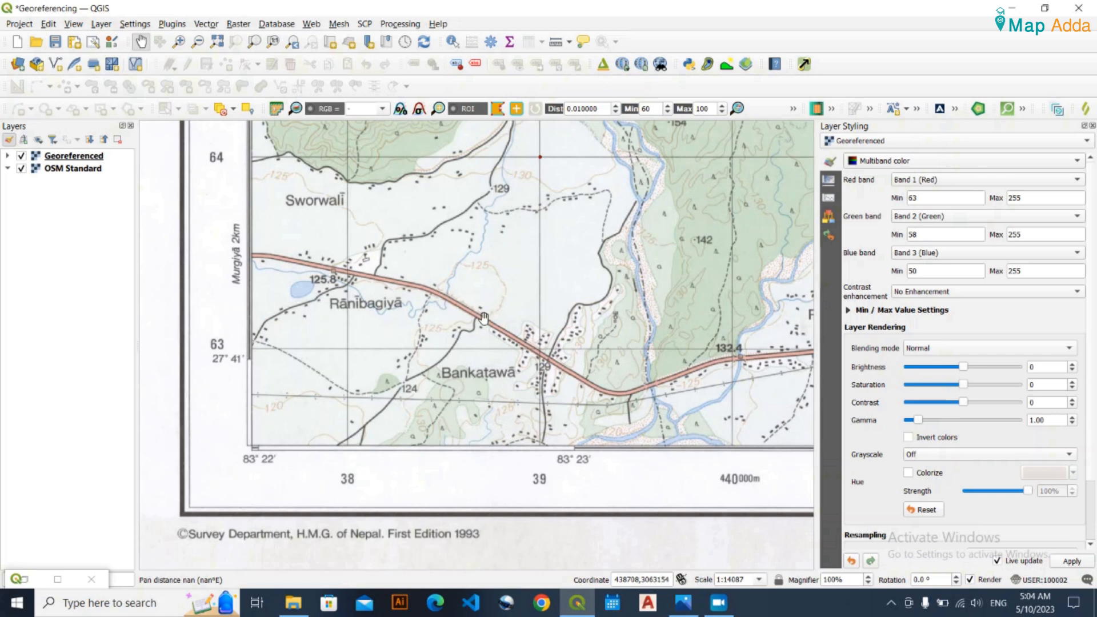
pyautogui.moveTo(634, 362); pyautogui.dragTo(310, 302)
pyautogui.scroll(-2, 586, 323)
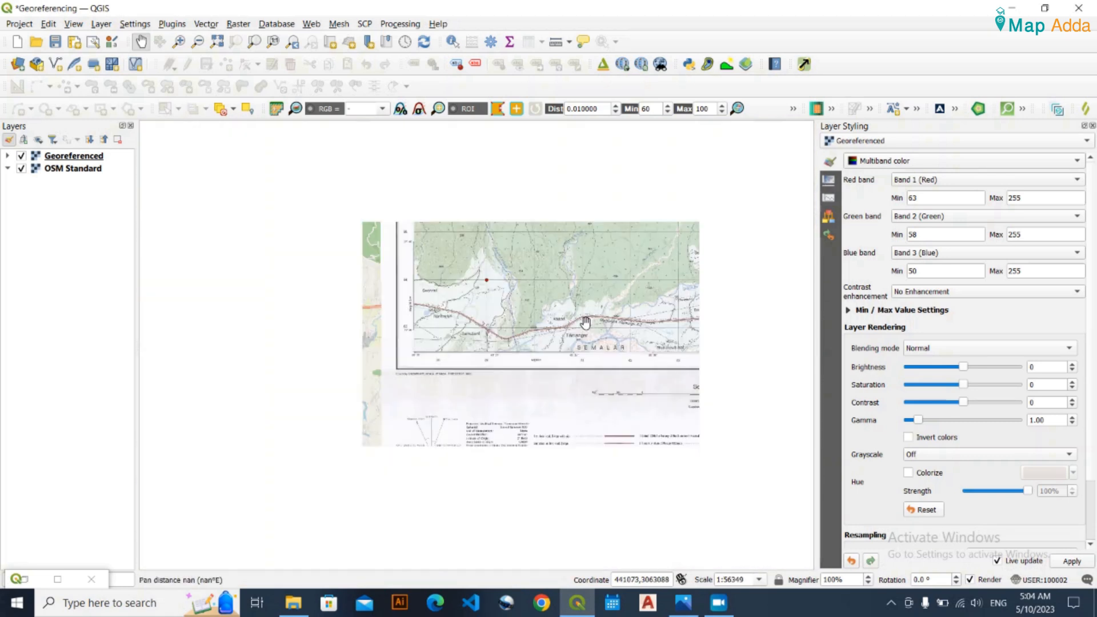
# Toggle the Georeferenced layer's visibility to compare the highway and rivers near Tamnagar with the basemap, leaving the layer shown.
pyautogui.click(21, 157)
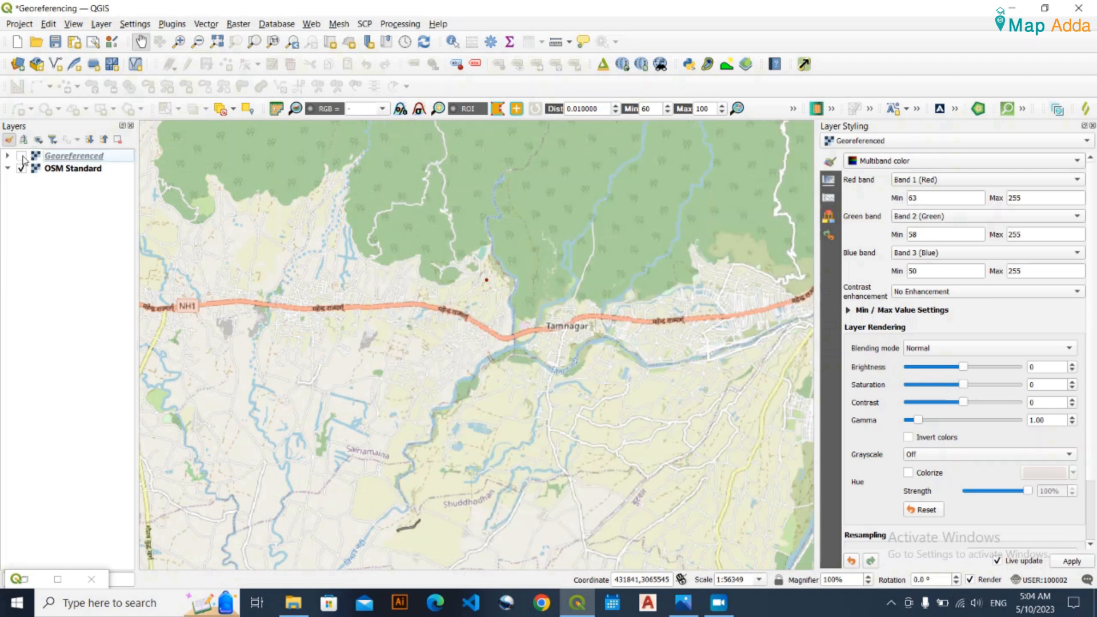
pyautogui.click(22, 156)
pyautogui.click(22, 158)
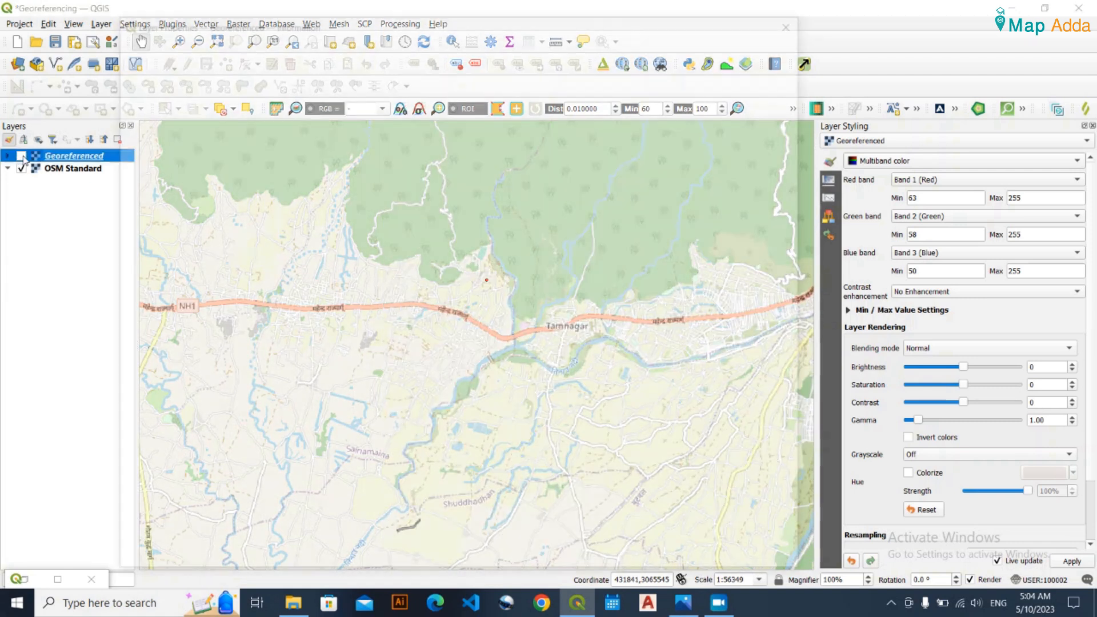
pyautogui.doubleClick(57, 155)
pyautogui.click(798, 19)
pyautogui.scroll(-2, 575, 268)
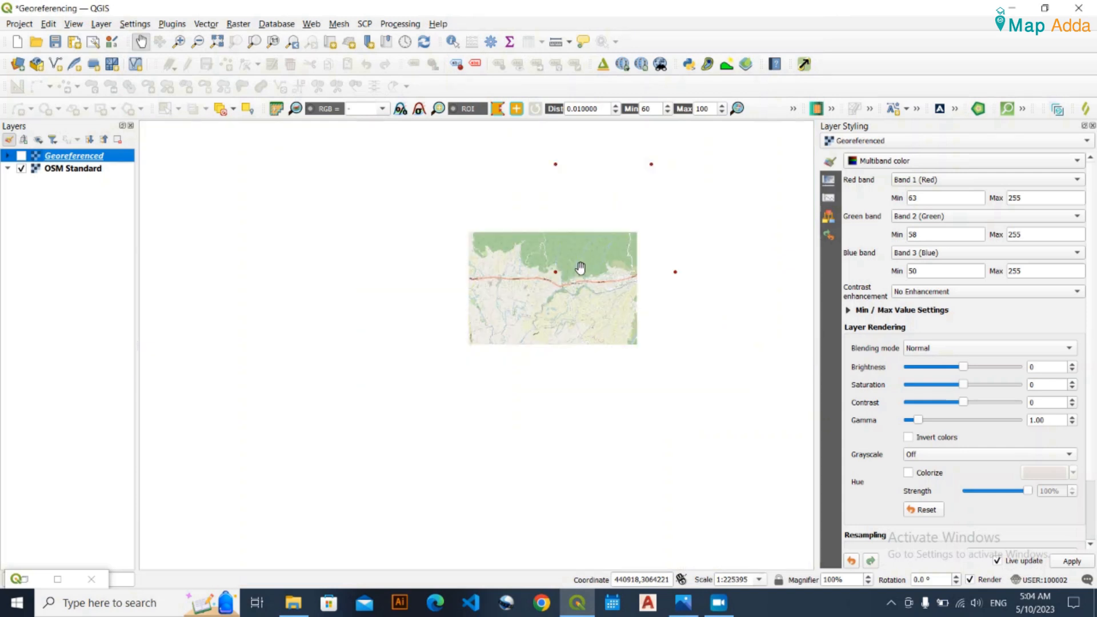
pyautogui.click(21, 156)
# Inspect the Butwal town area of the georeferenced map, including its roads, river and eastern map edge.
pyautogui.moveTo(526, 244); pyautogui.dragTo(512, 247)
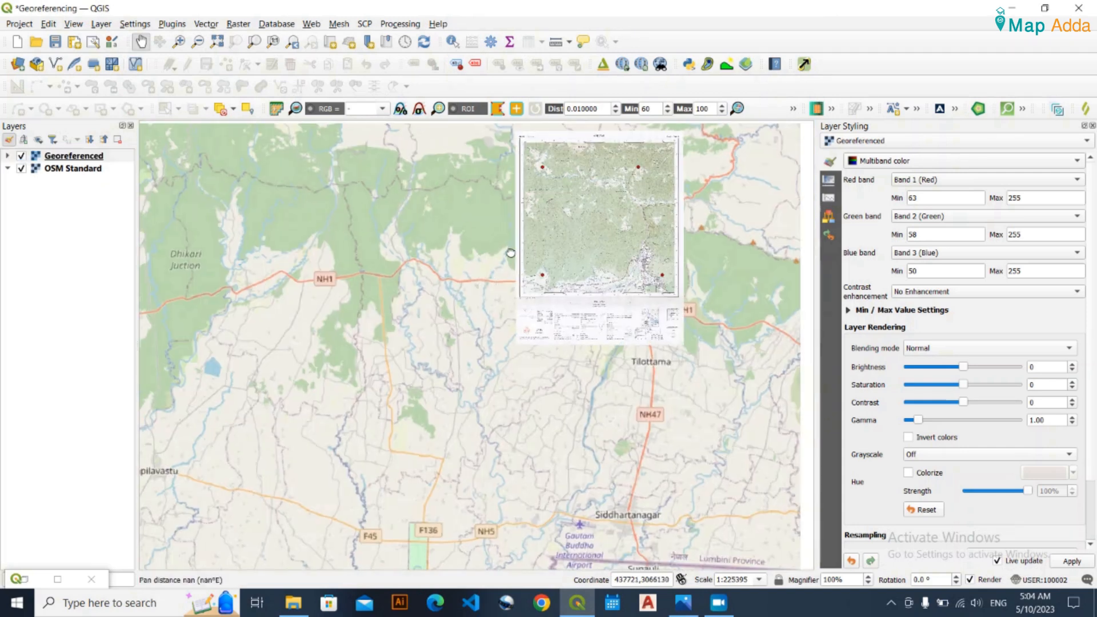
pyautogui.scroll(1, 526, 251)
pyautogui.moveTo(592, 227); pyautogui.dragTo(446, 301)
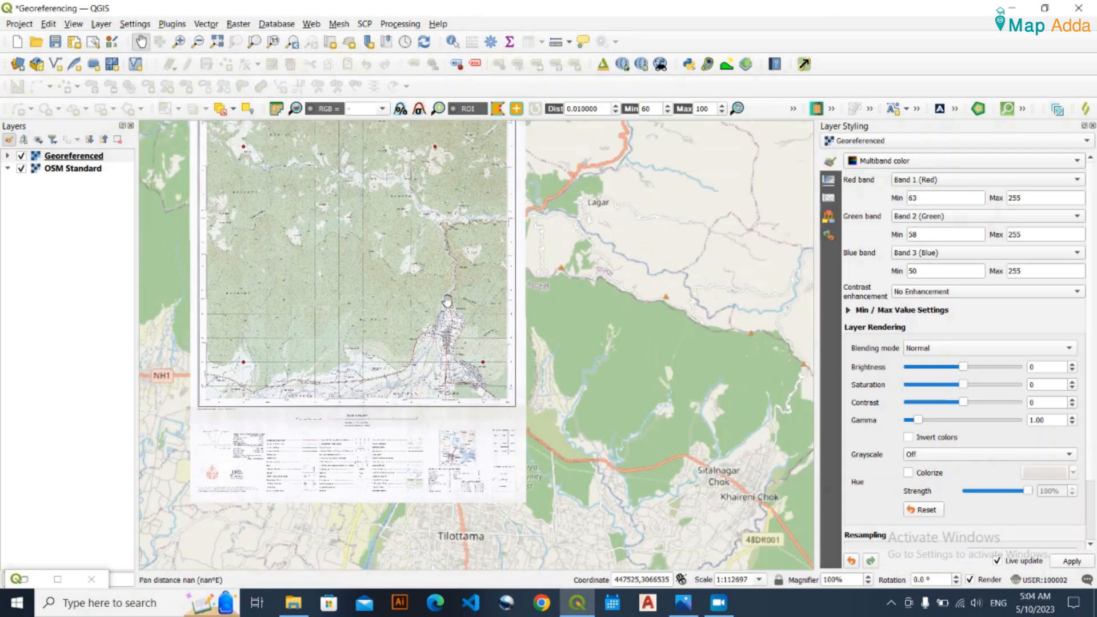
pyautogui.scroll(2, 454, 343)
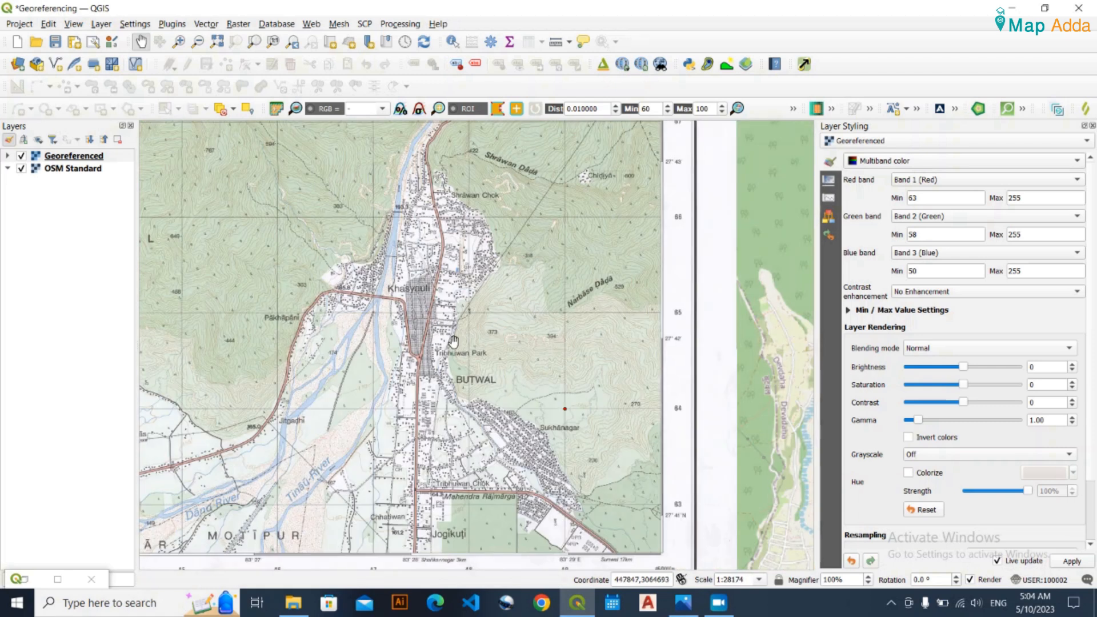
pyautogui.scroll(-1, 432, 288)
pyautogui.moveTo(284, 245); pyautogui.dragTo(479, 307)
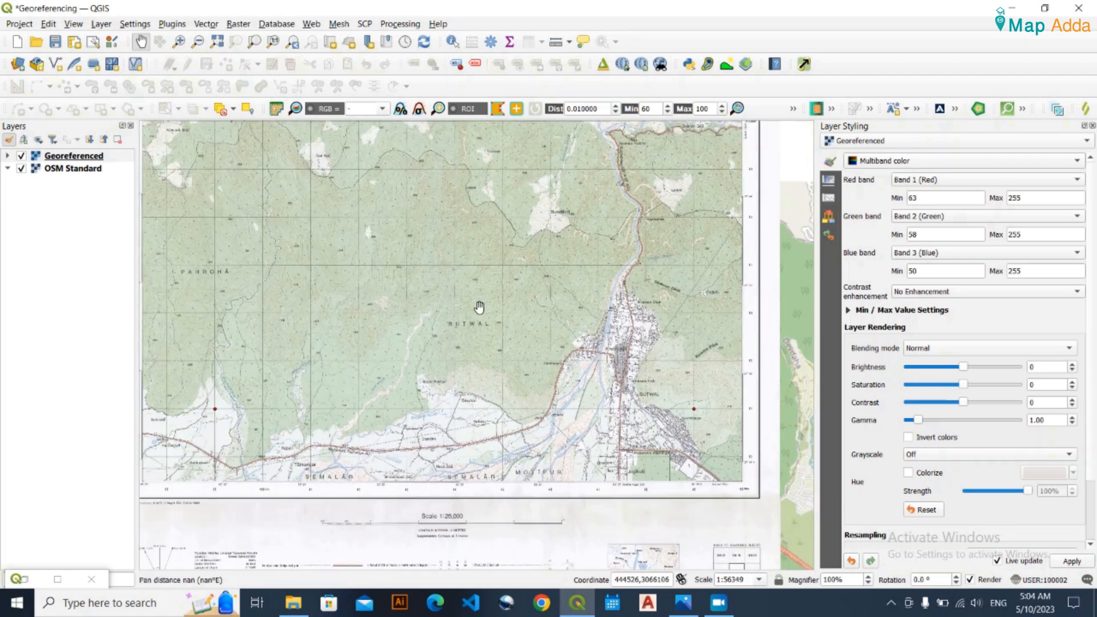
# Check the placement of the whole georeferenced sheet against the surrounding forest and roads of the OSM basemap.
pyautogui.scroll(-1, 421, 248)
pyautogui.scroll(-1, 421, 248)
pyautogui.scroll(1, 381, 220)
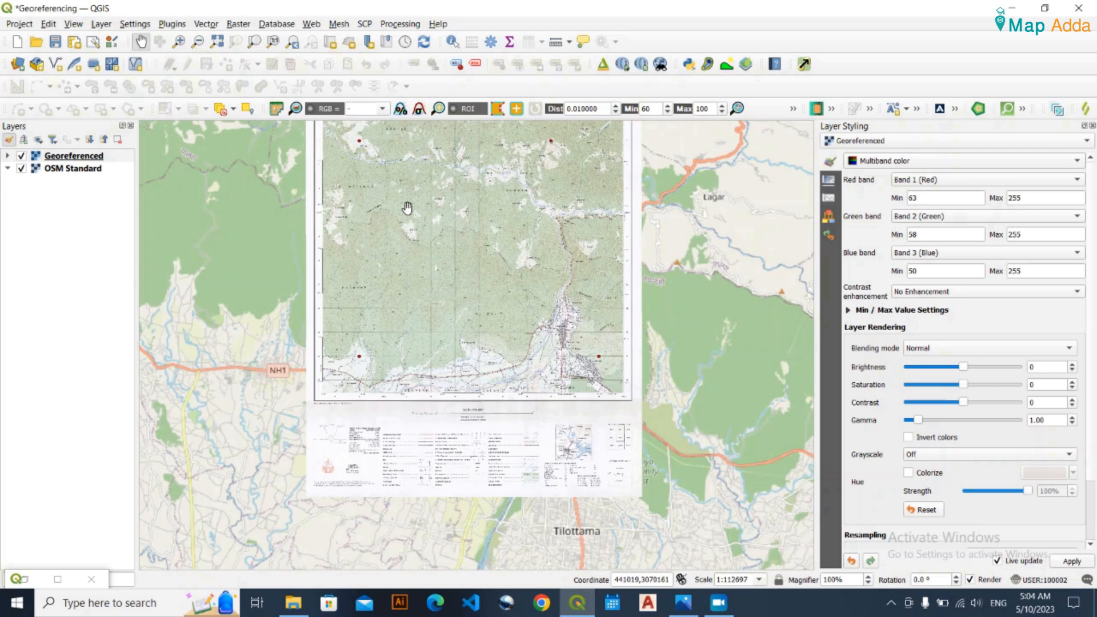
pyautogui.scroll(1, 406, 209)
pyautogui.scroll(-1, 462, 235)
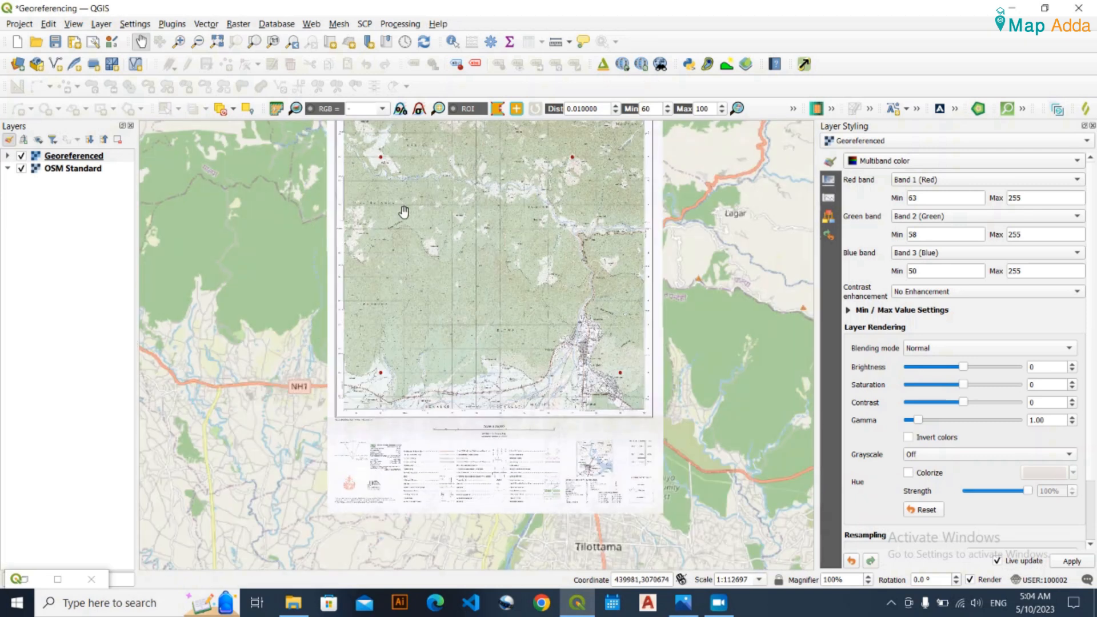
pyautogui.scroll(-1, 404, 210)
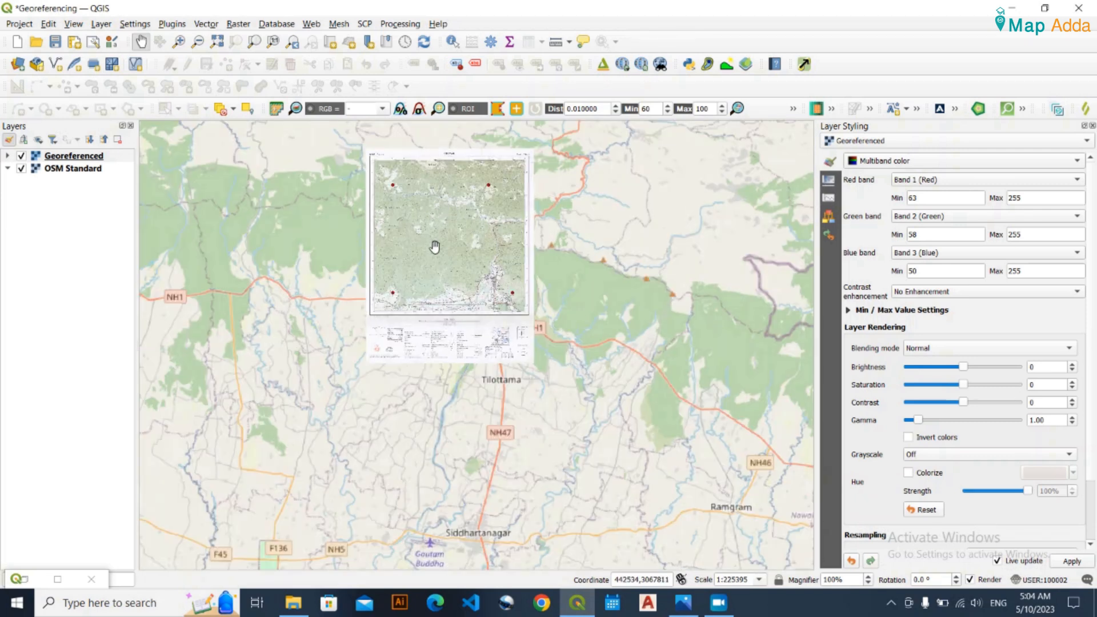
pyautogui.moveTo(431, 259); pyautogui.dragTo(428, 292)
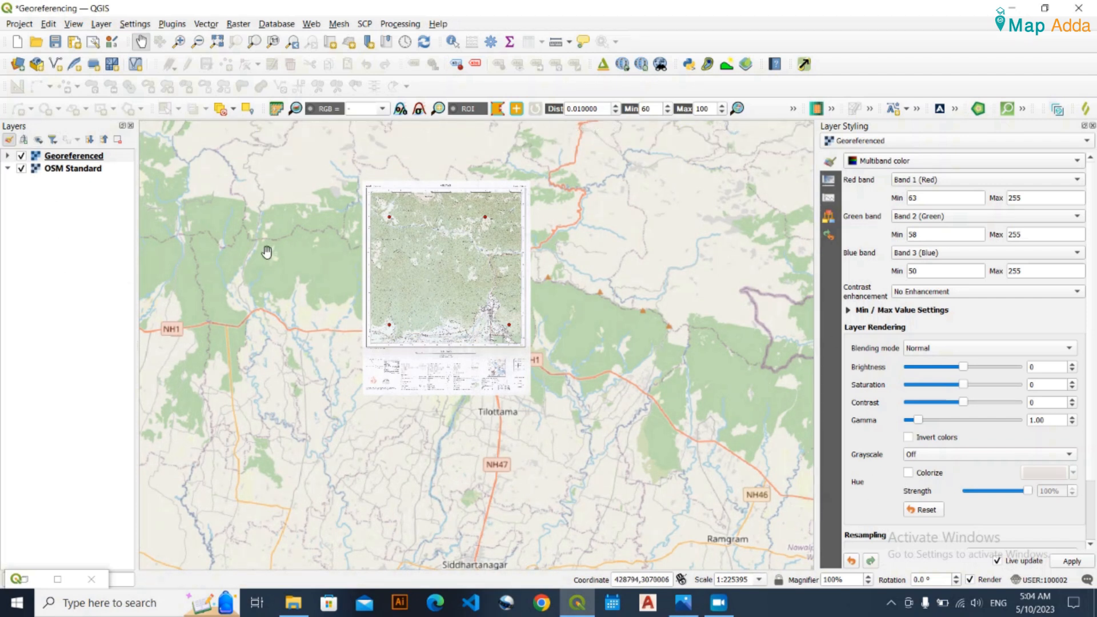
# Check the coordinate reference system name in the Georeferenced layer's property information and close the properties.
pyautogui.click(96, 160)
pyautogui.doubleClick(96, 160)
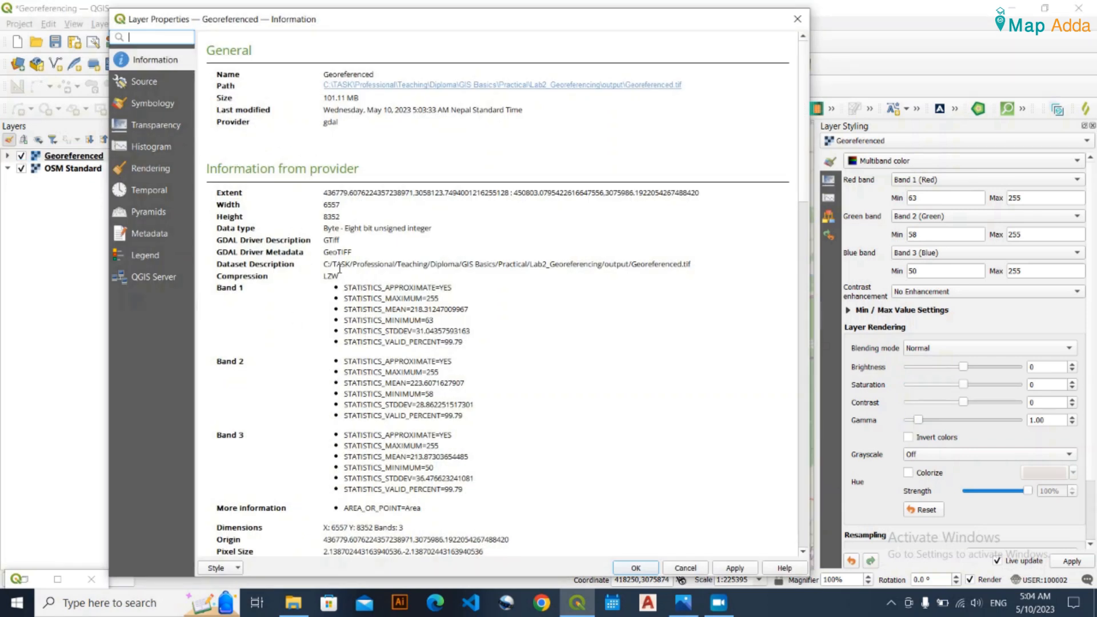
pyautogui.scroll(-3, 337, 415)
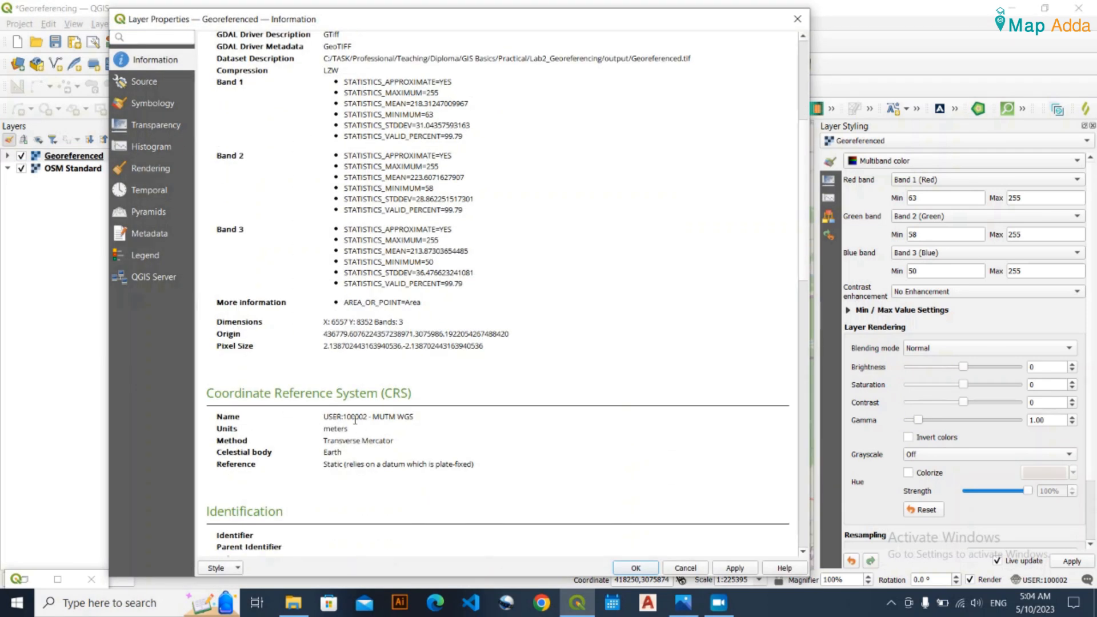
pyautogui.moveTo(318, 414); pyautogui.dragTo(447, 426)
pyautogui.click(397, 414)
pyautogui.moveTo(327, 415); pyautogui.dragTo(403, 425)
pyautogui.click(401, 420)
pyautogui.click(635, 567)
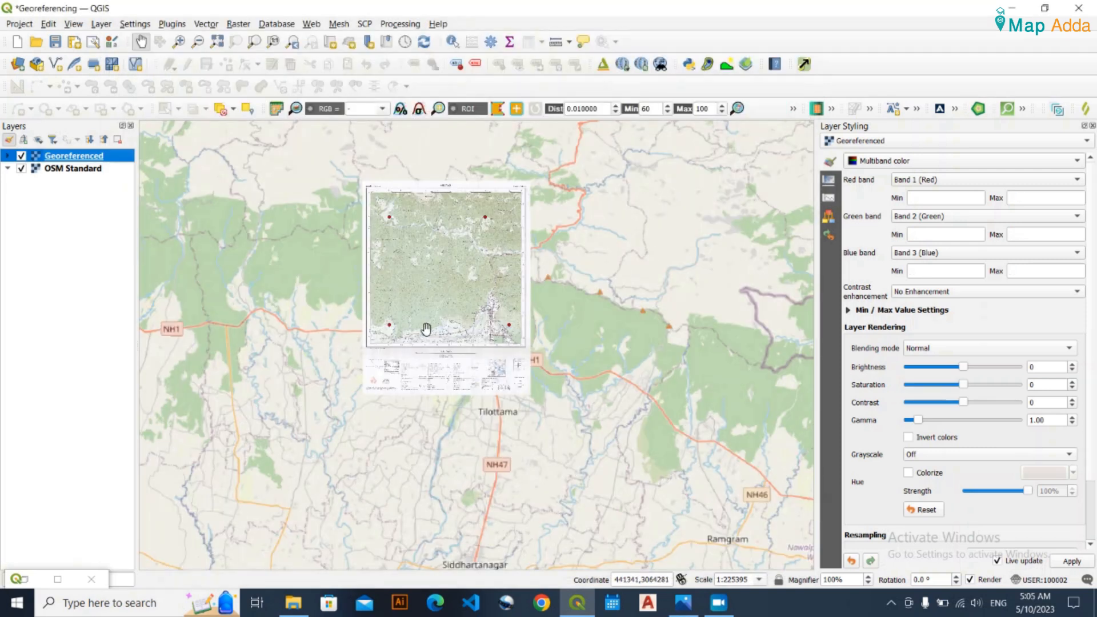
# Save the Georeferencing project with the Georeferenced layer displayed over the OSM Standard basemap.
pyautogui.scroll(1, 461, 292)
pyautogui.scroll(-1, 442, 304)
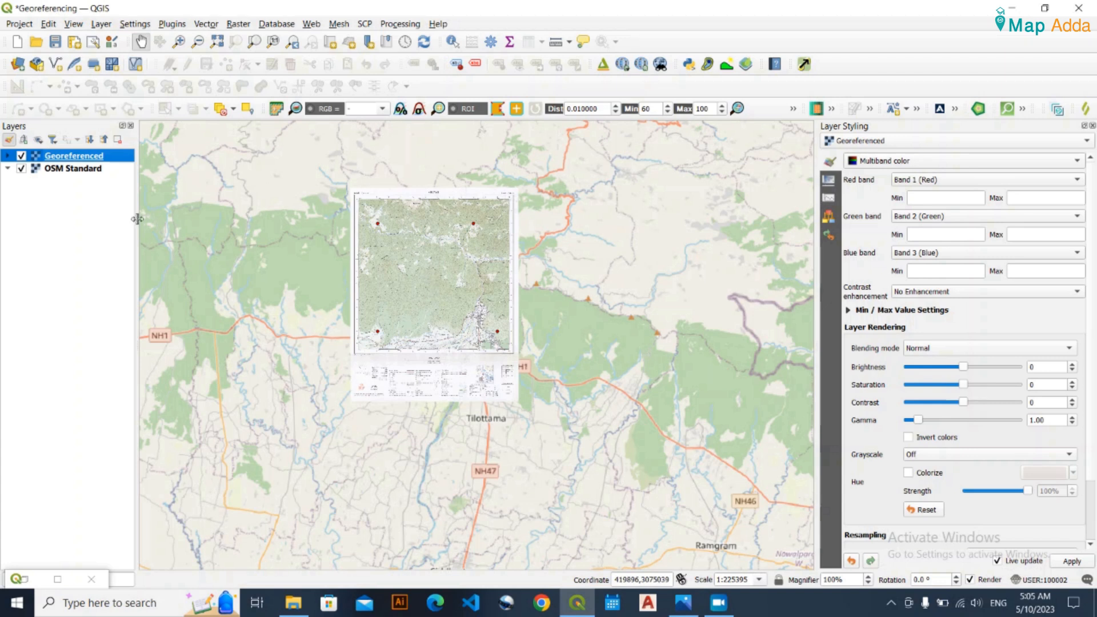
pyautogui.click(93, 303)
pyautogui.click(55, 42)
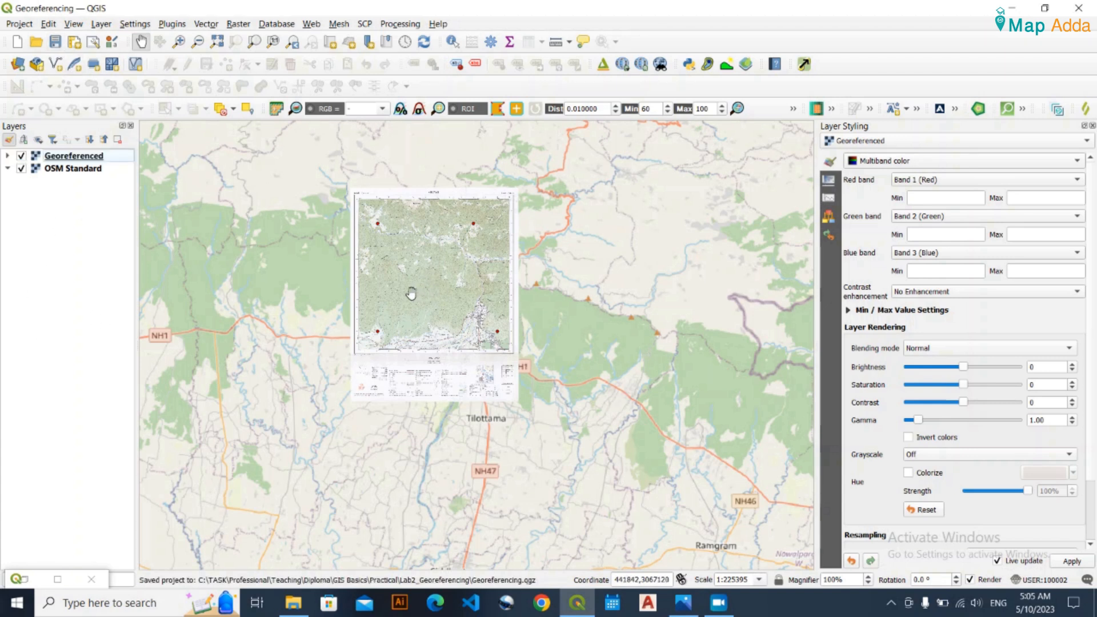
pyautogui.scroll(1, 411, 293)
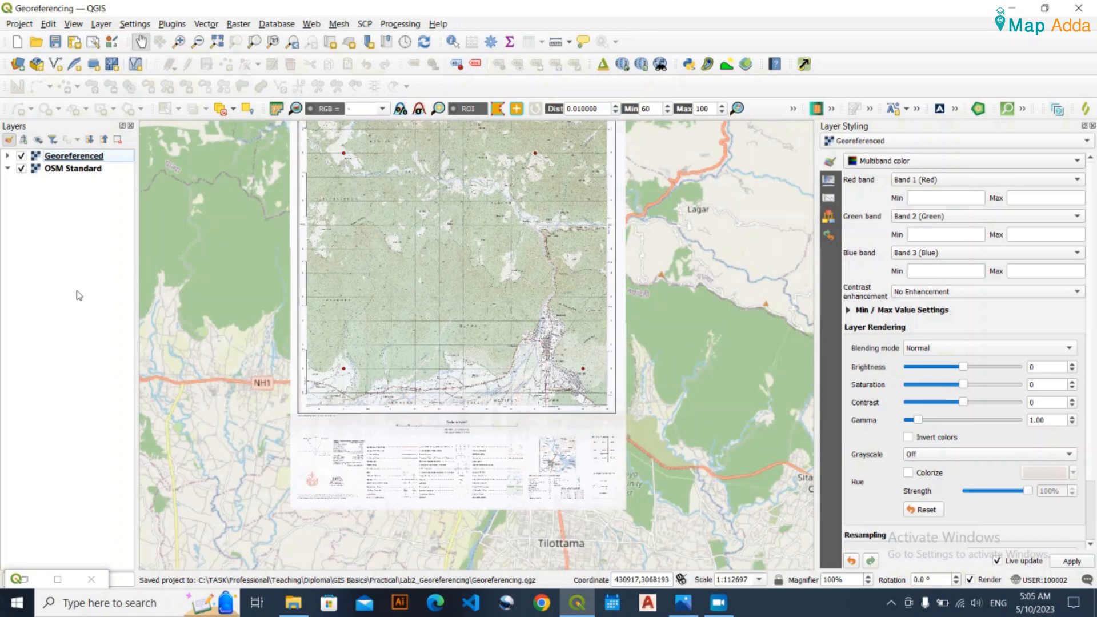